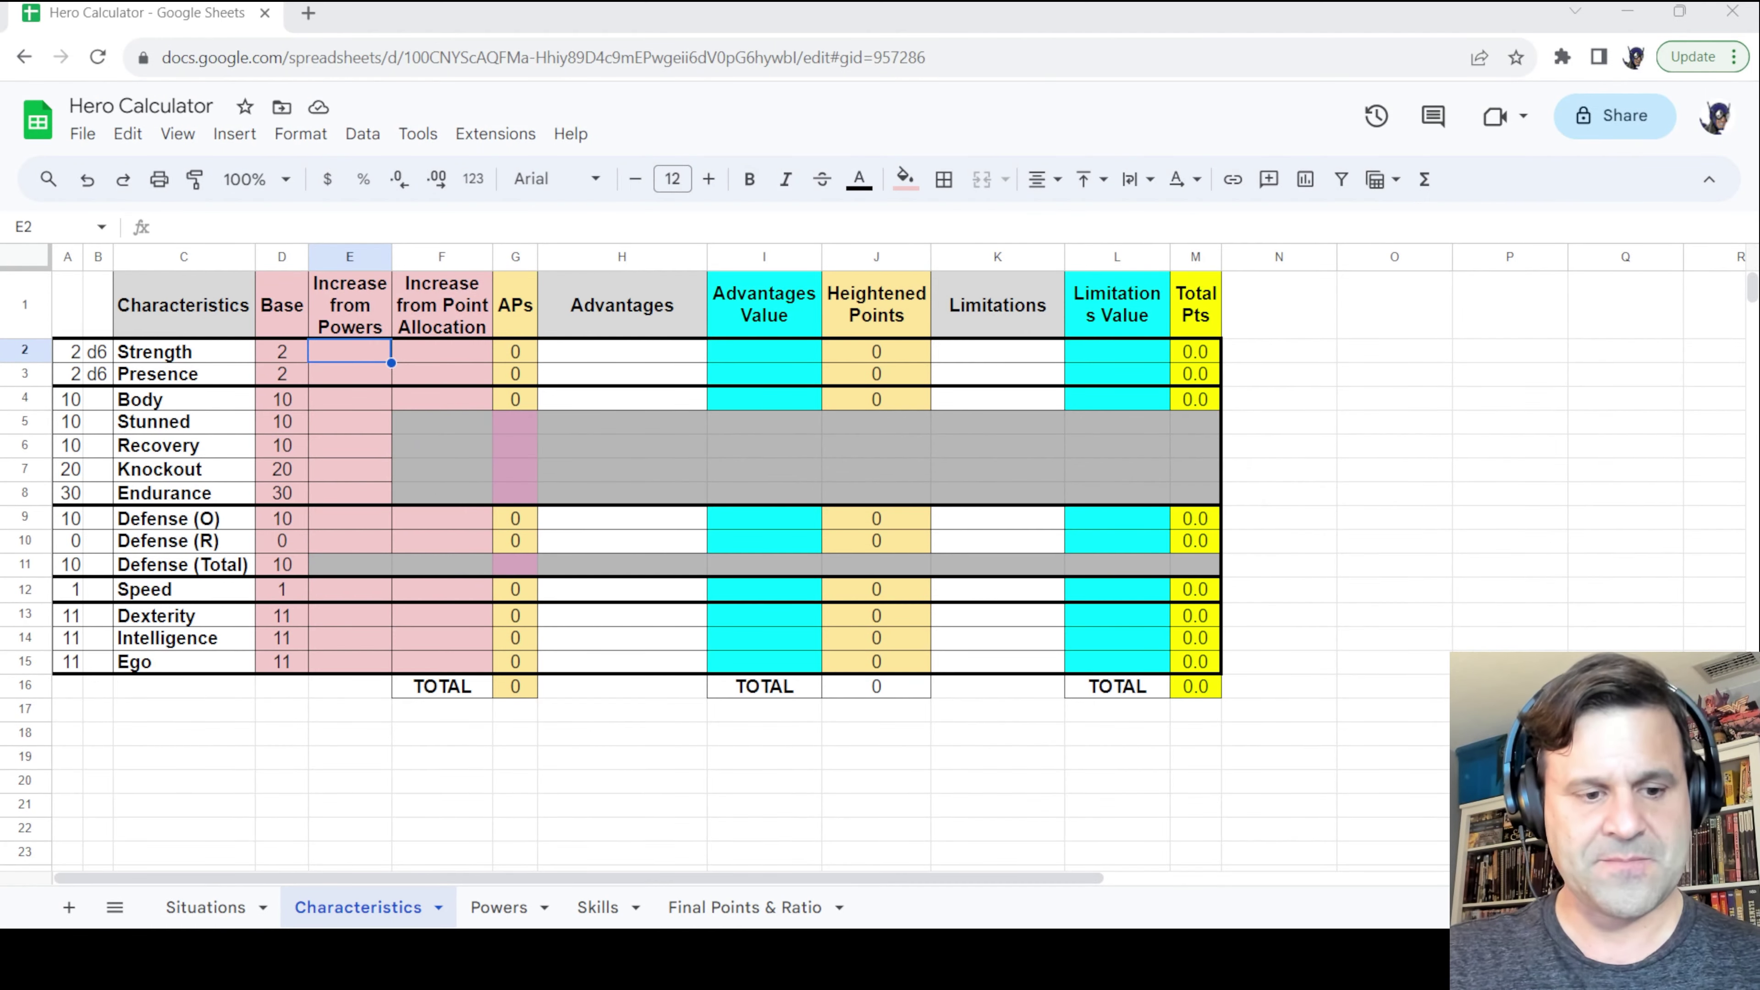
Step: Set Strength's increase from point allocation to 2
click(70, 306)
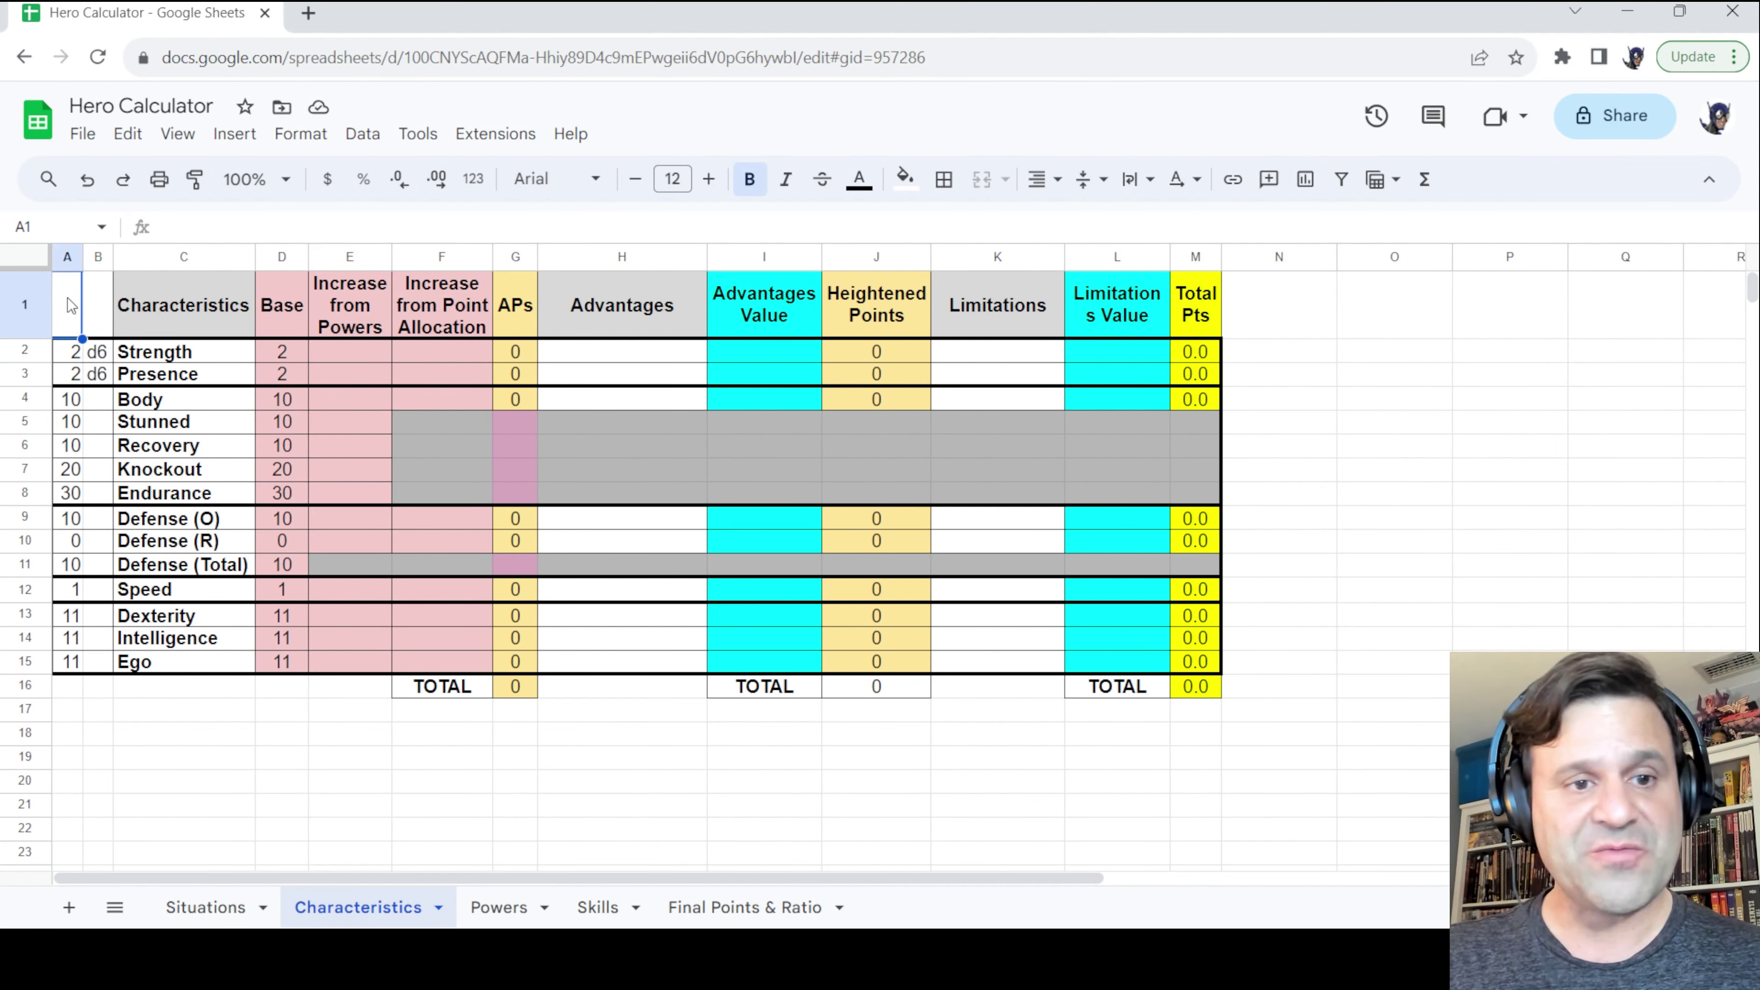
click(448, 352)
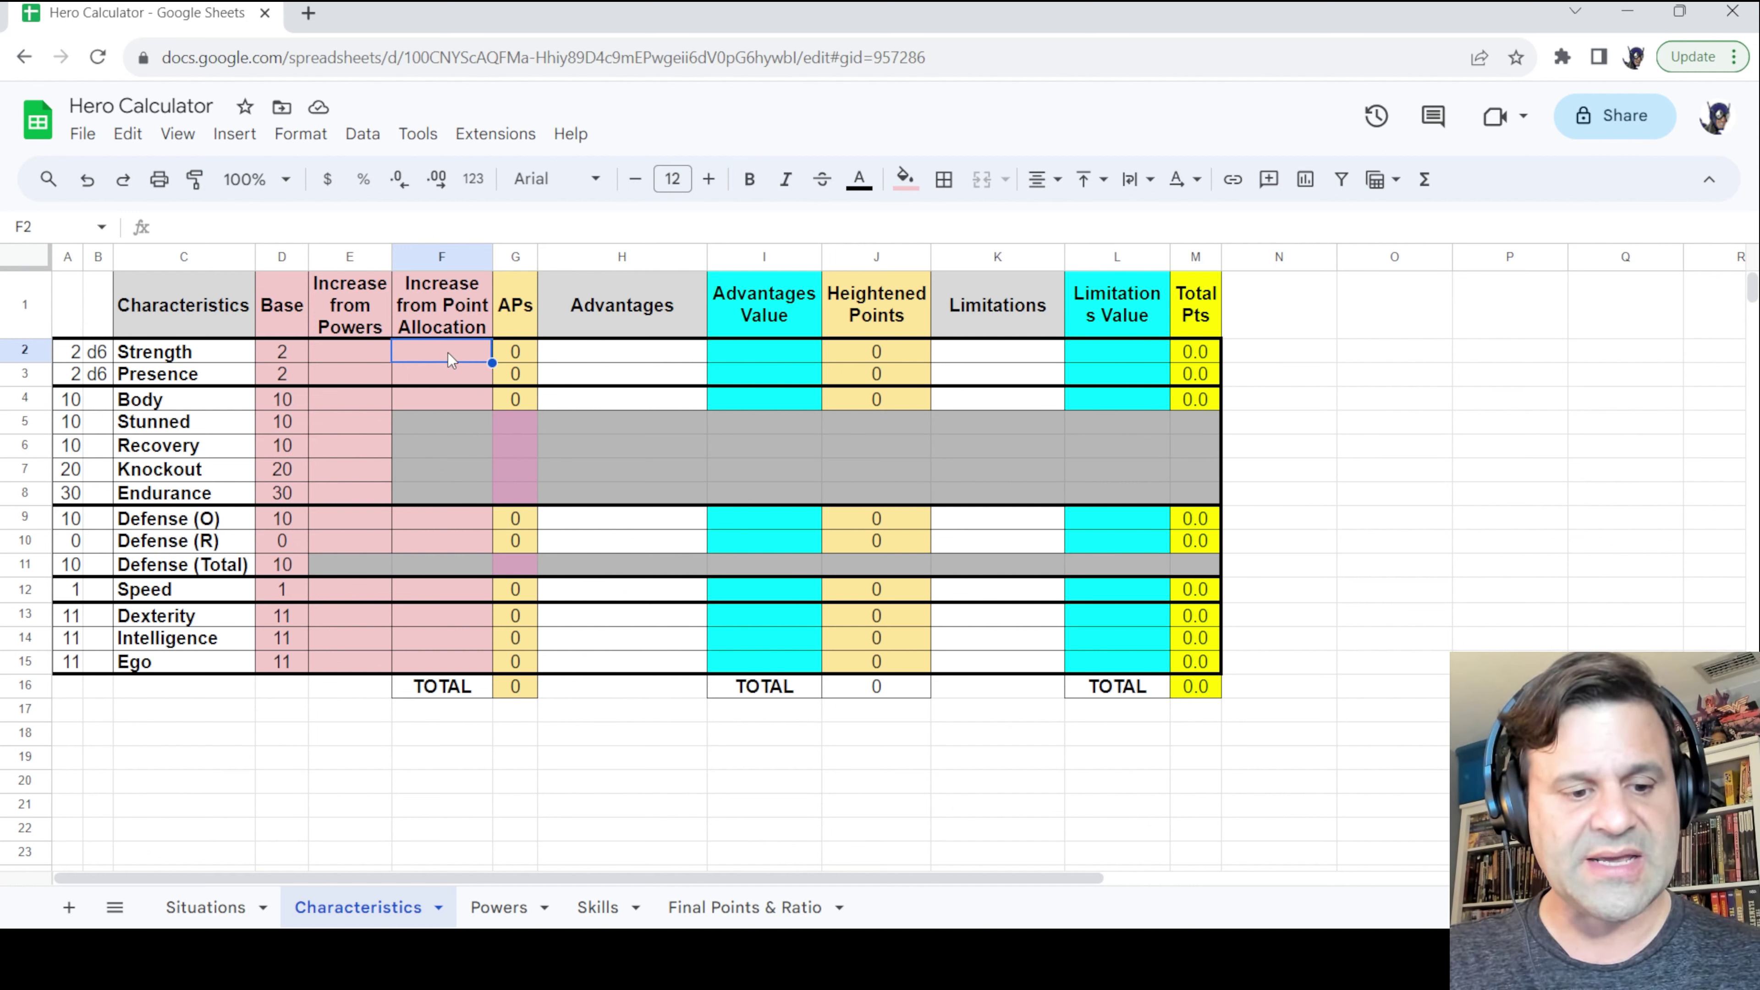
text(2)
key(Return)
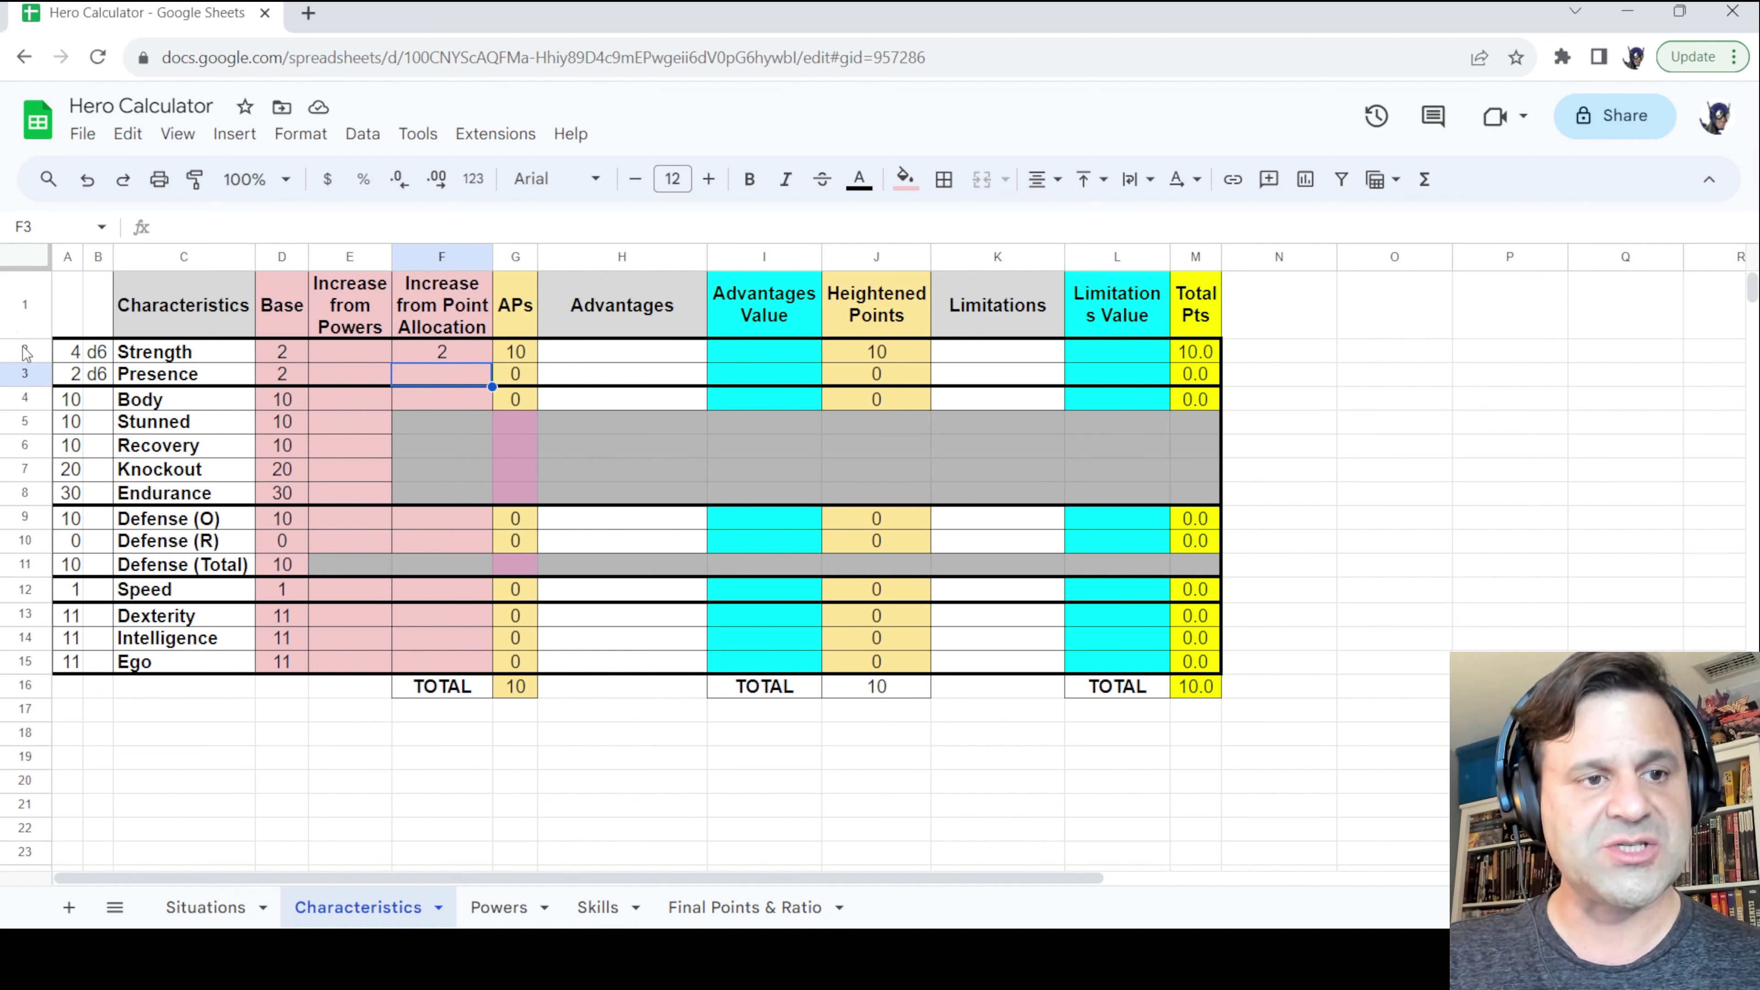
Step: Enter "No Endurance Cost (1)" as the advantage for Strength
click(576, 352)
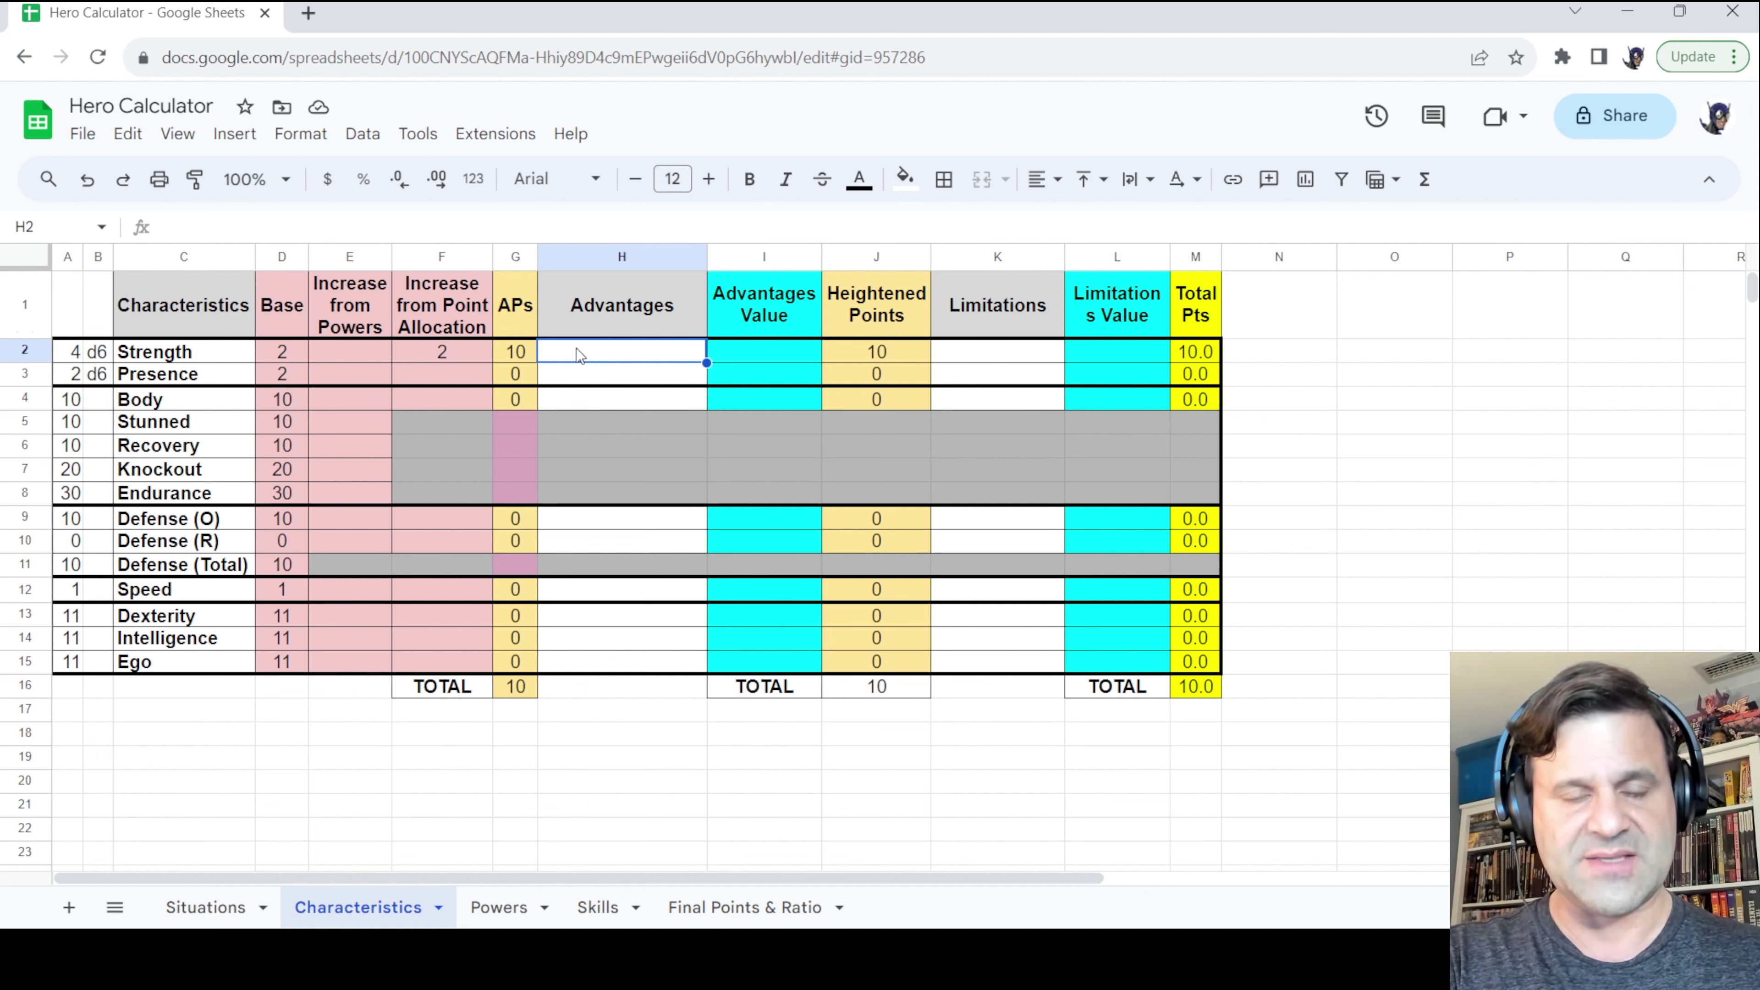
text(No Enduran)
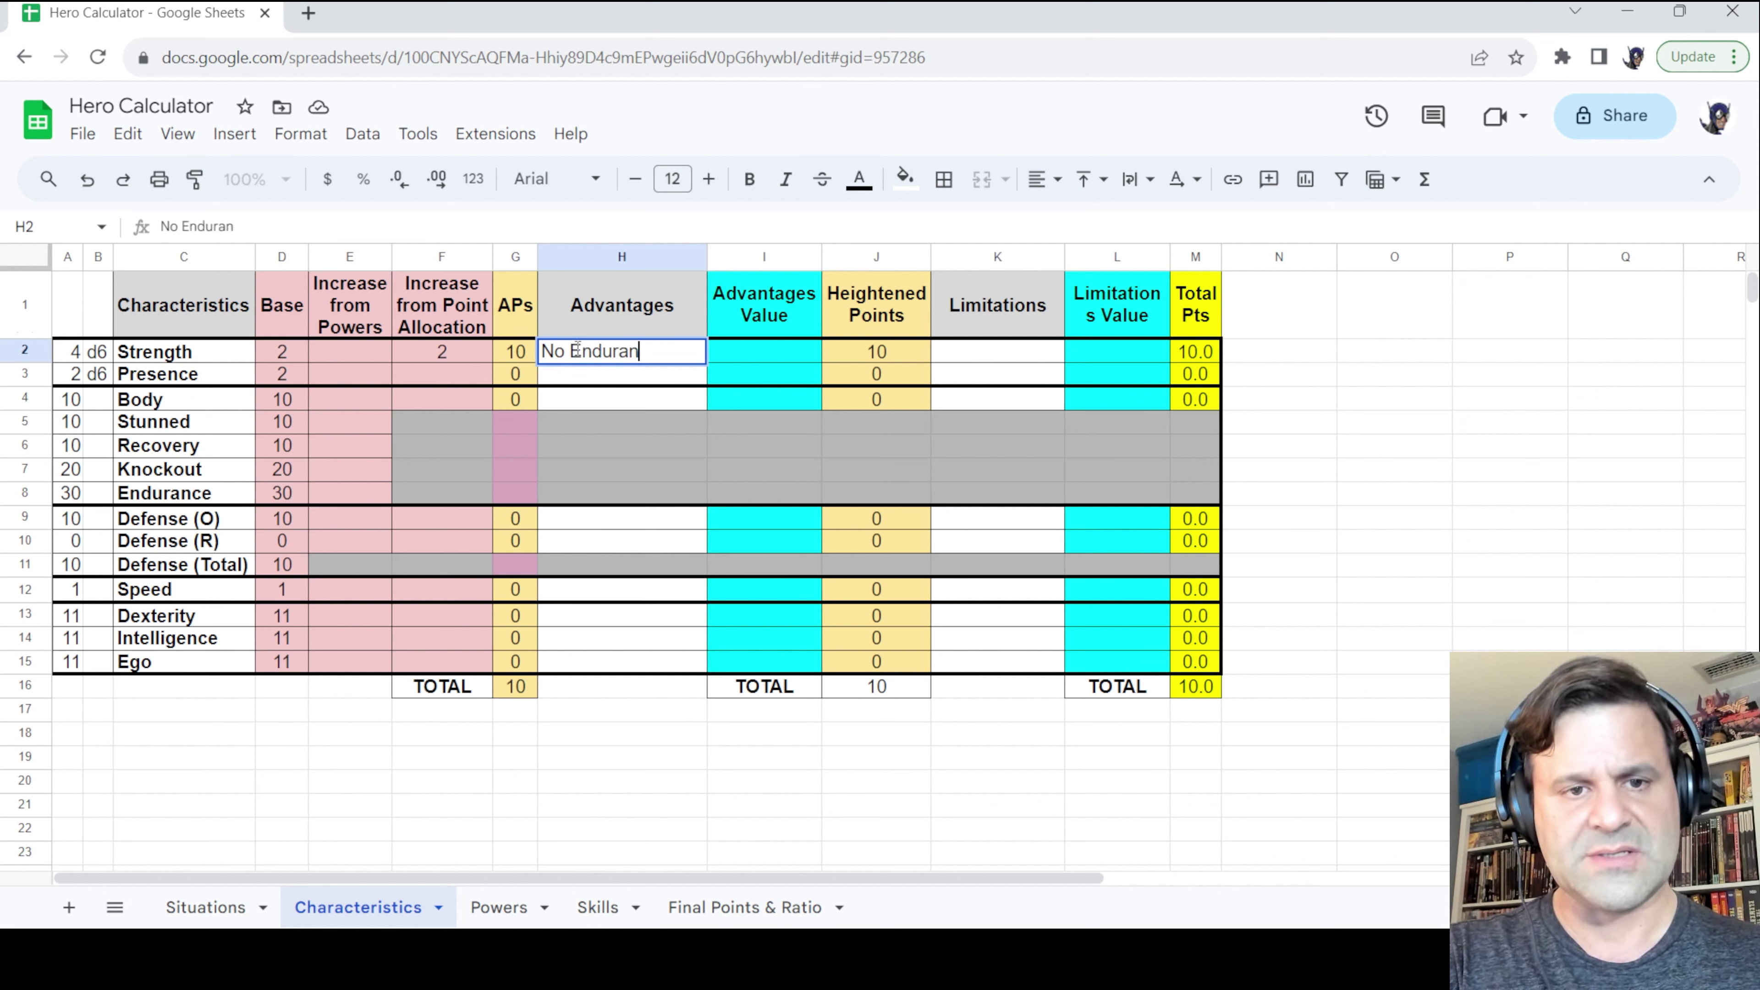
text(ce Cost)
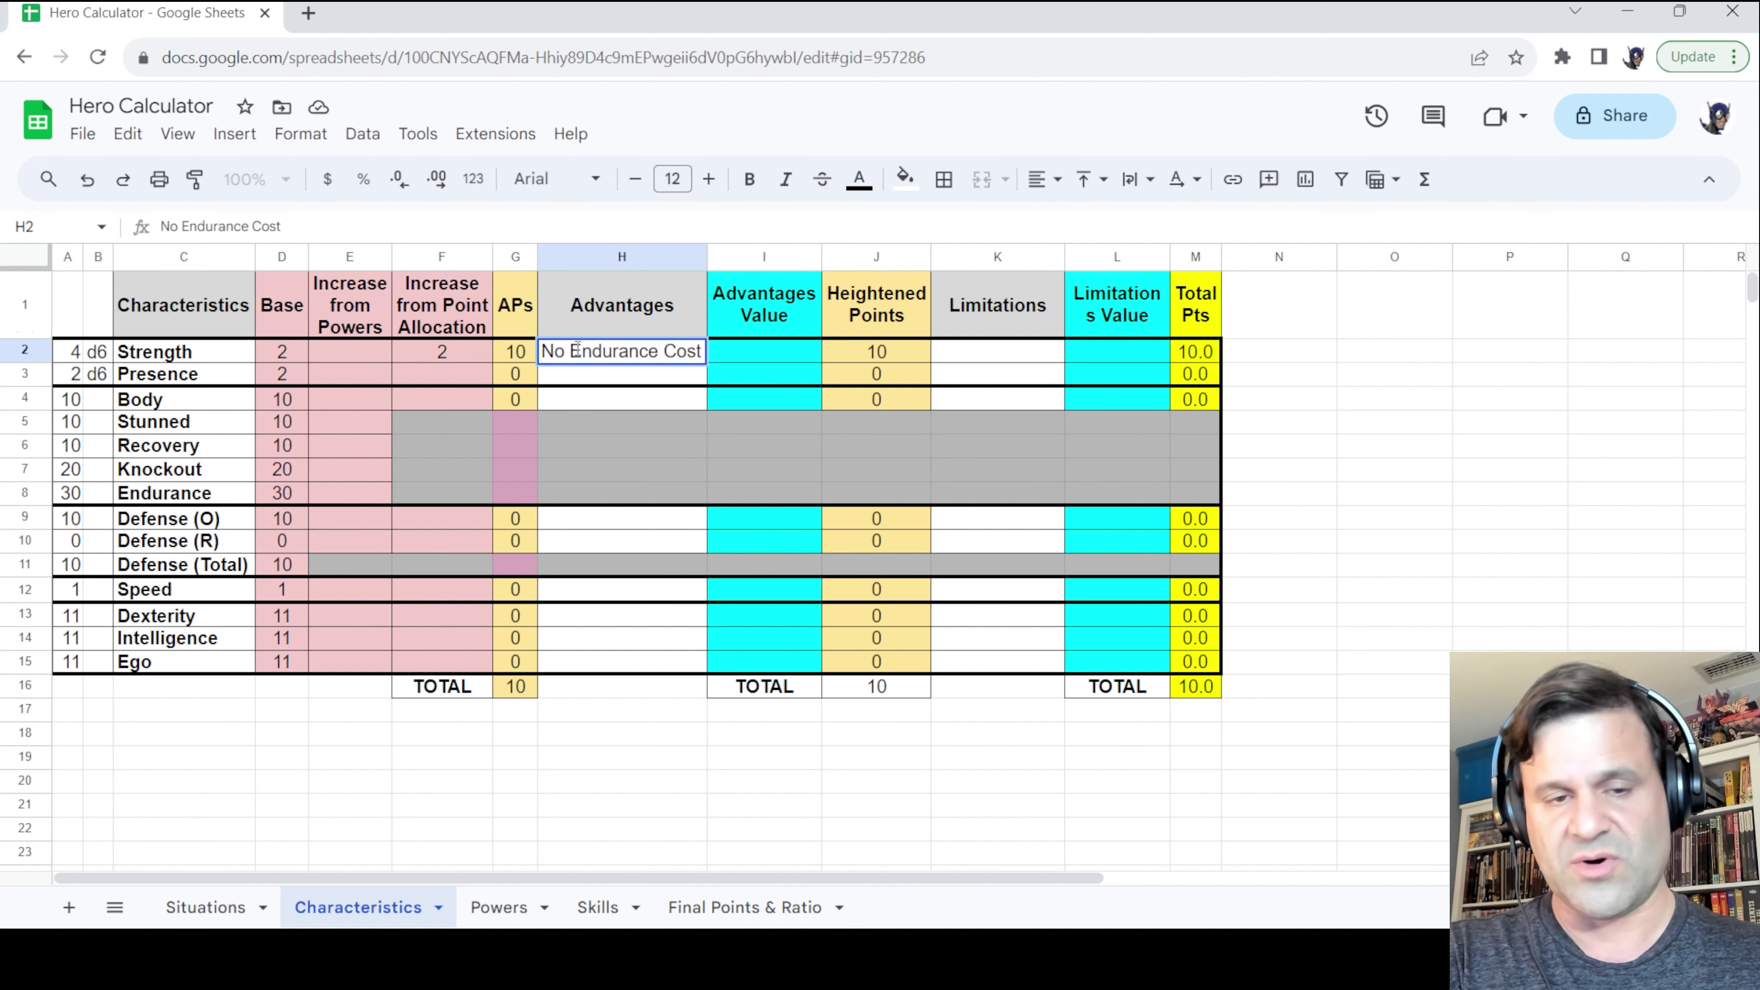
text(()
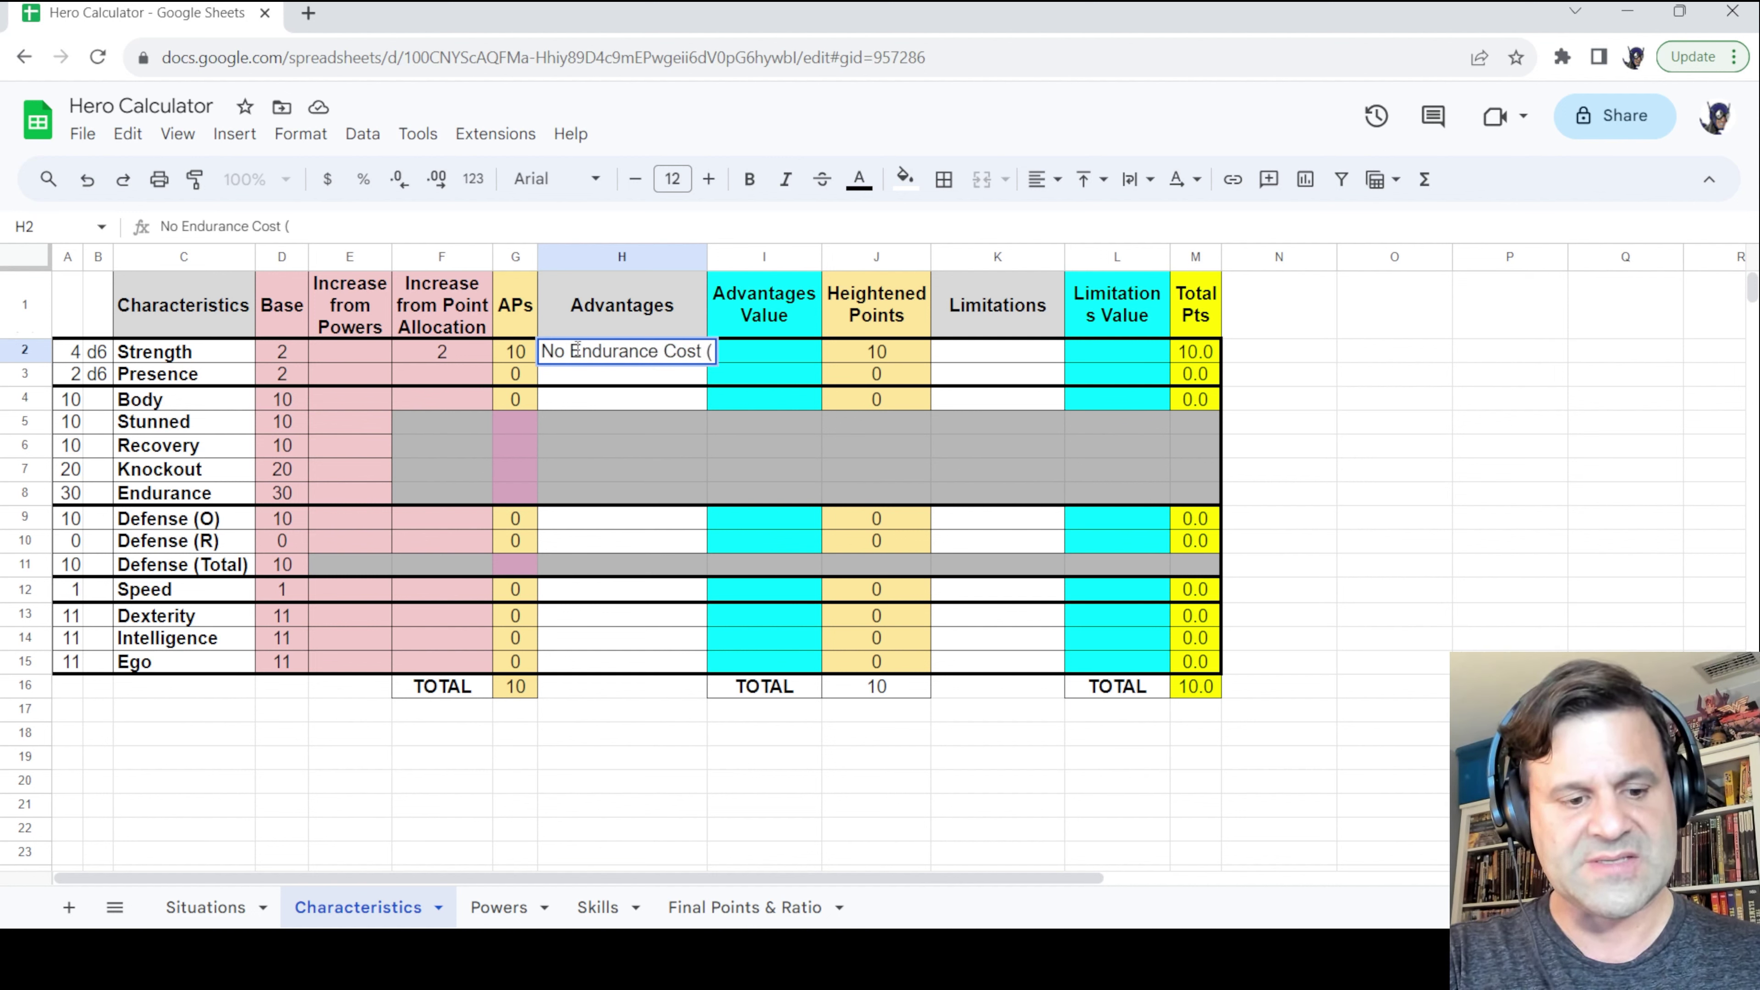
text(1)
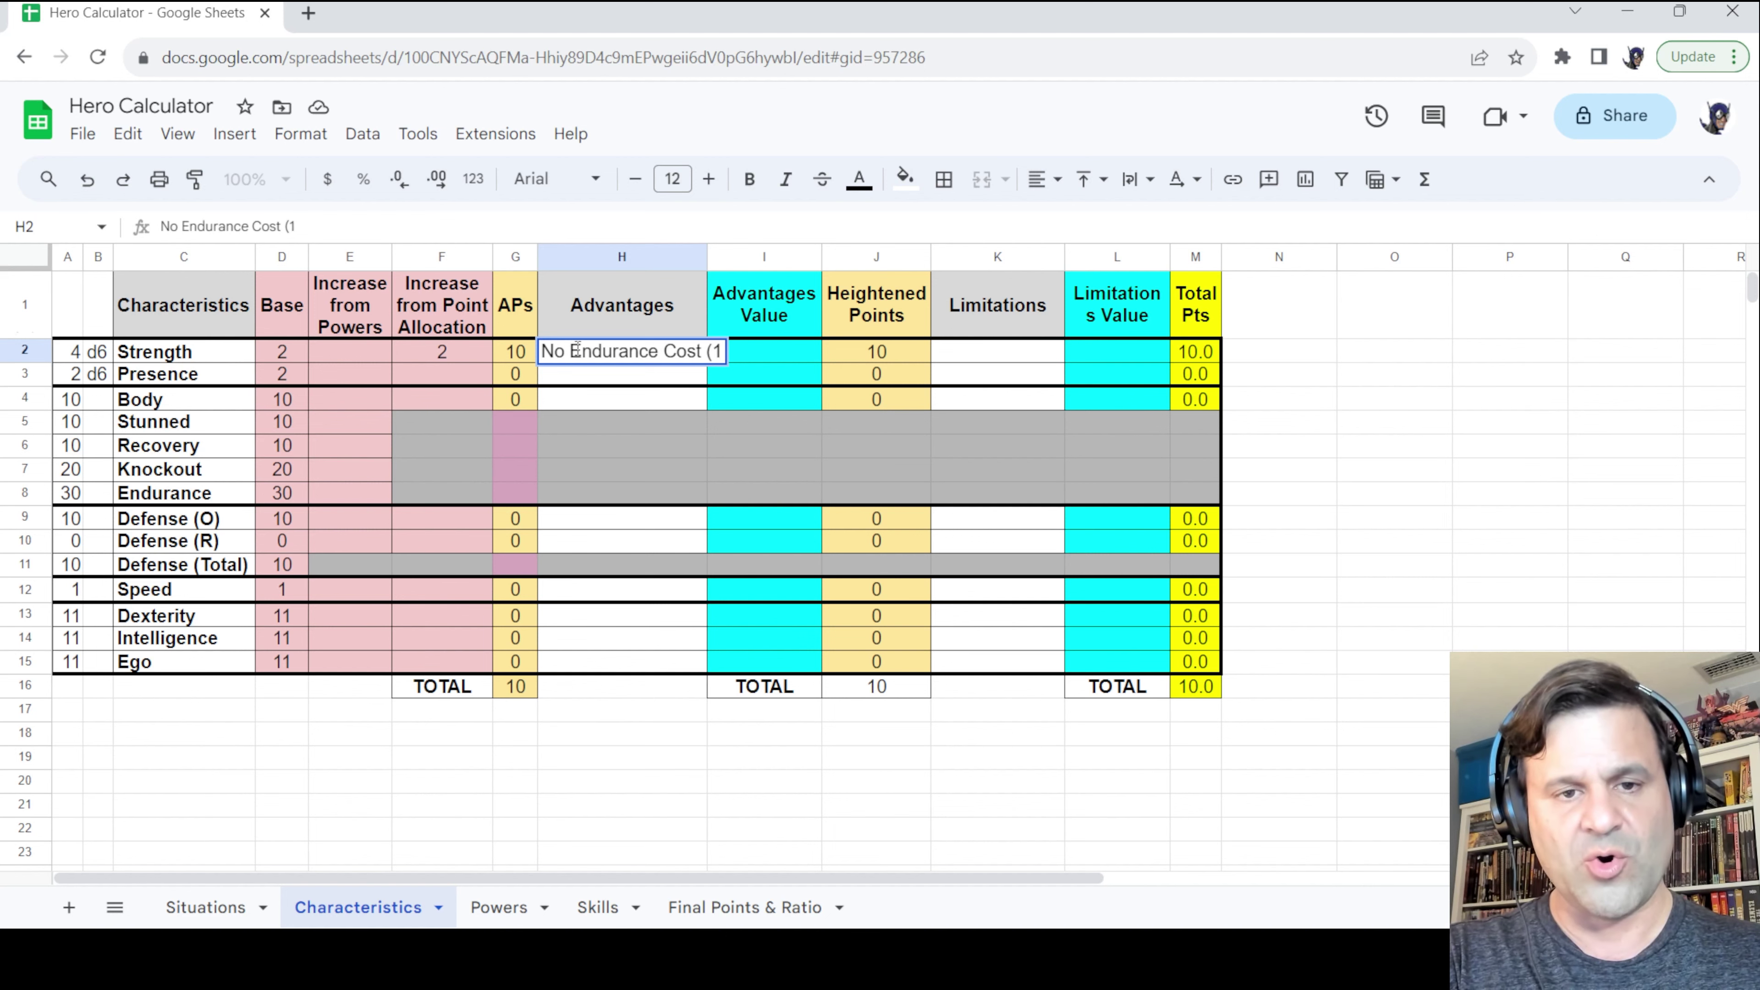
text())
key(Return)
click(612, 372)
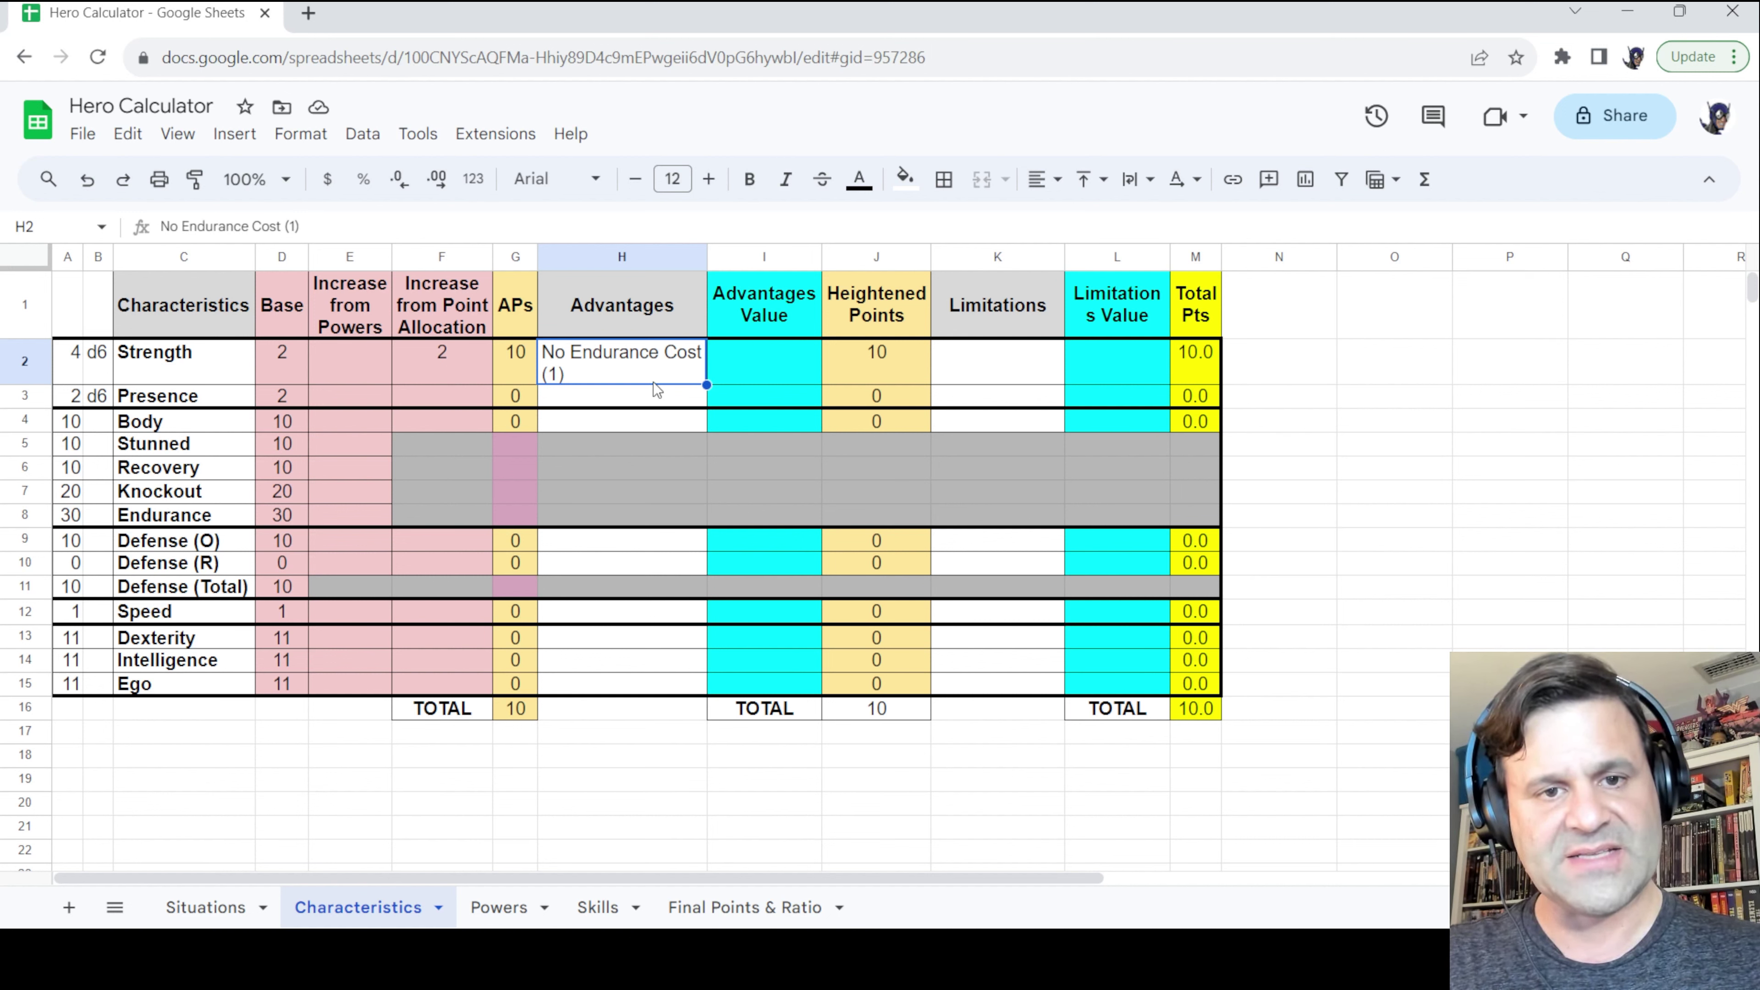
Step: Set Strength's advantages value to 1 and check its total points formula
click(777, 356)
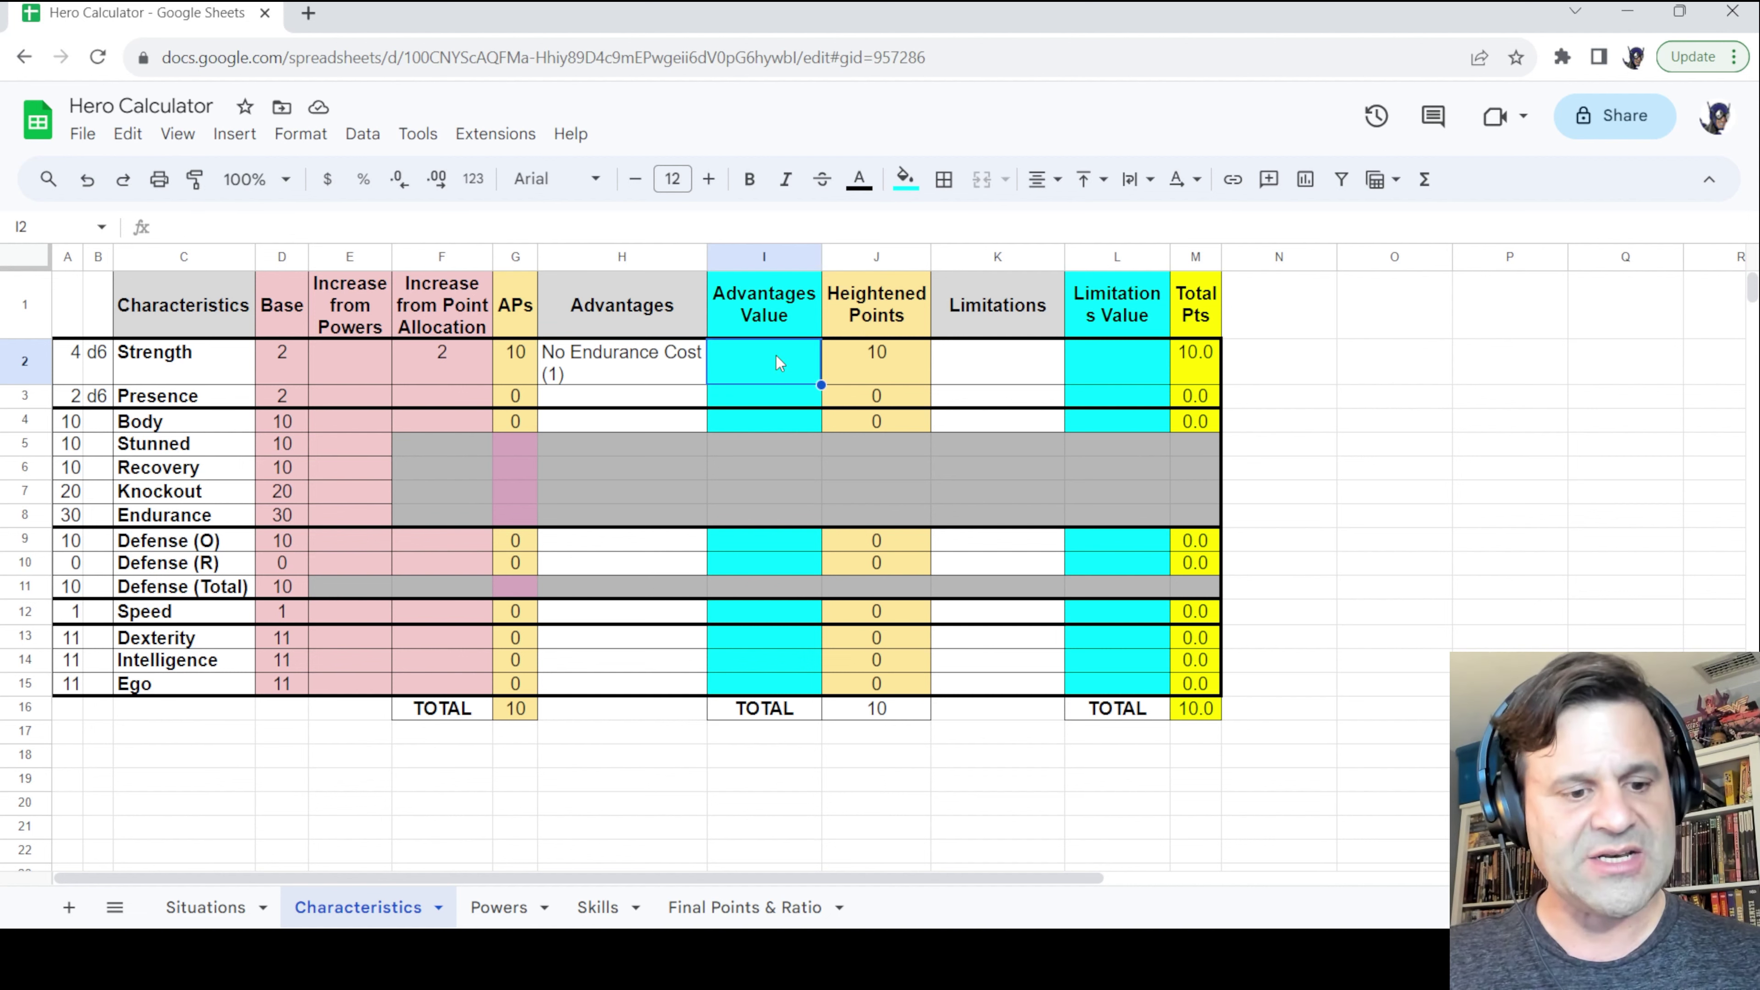
text(1)
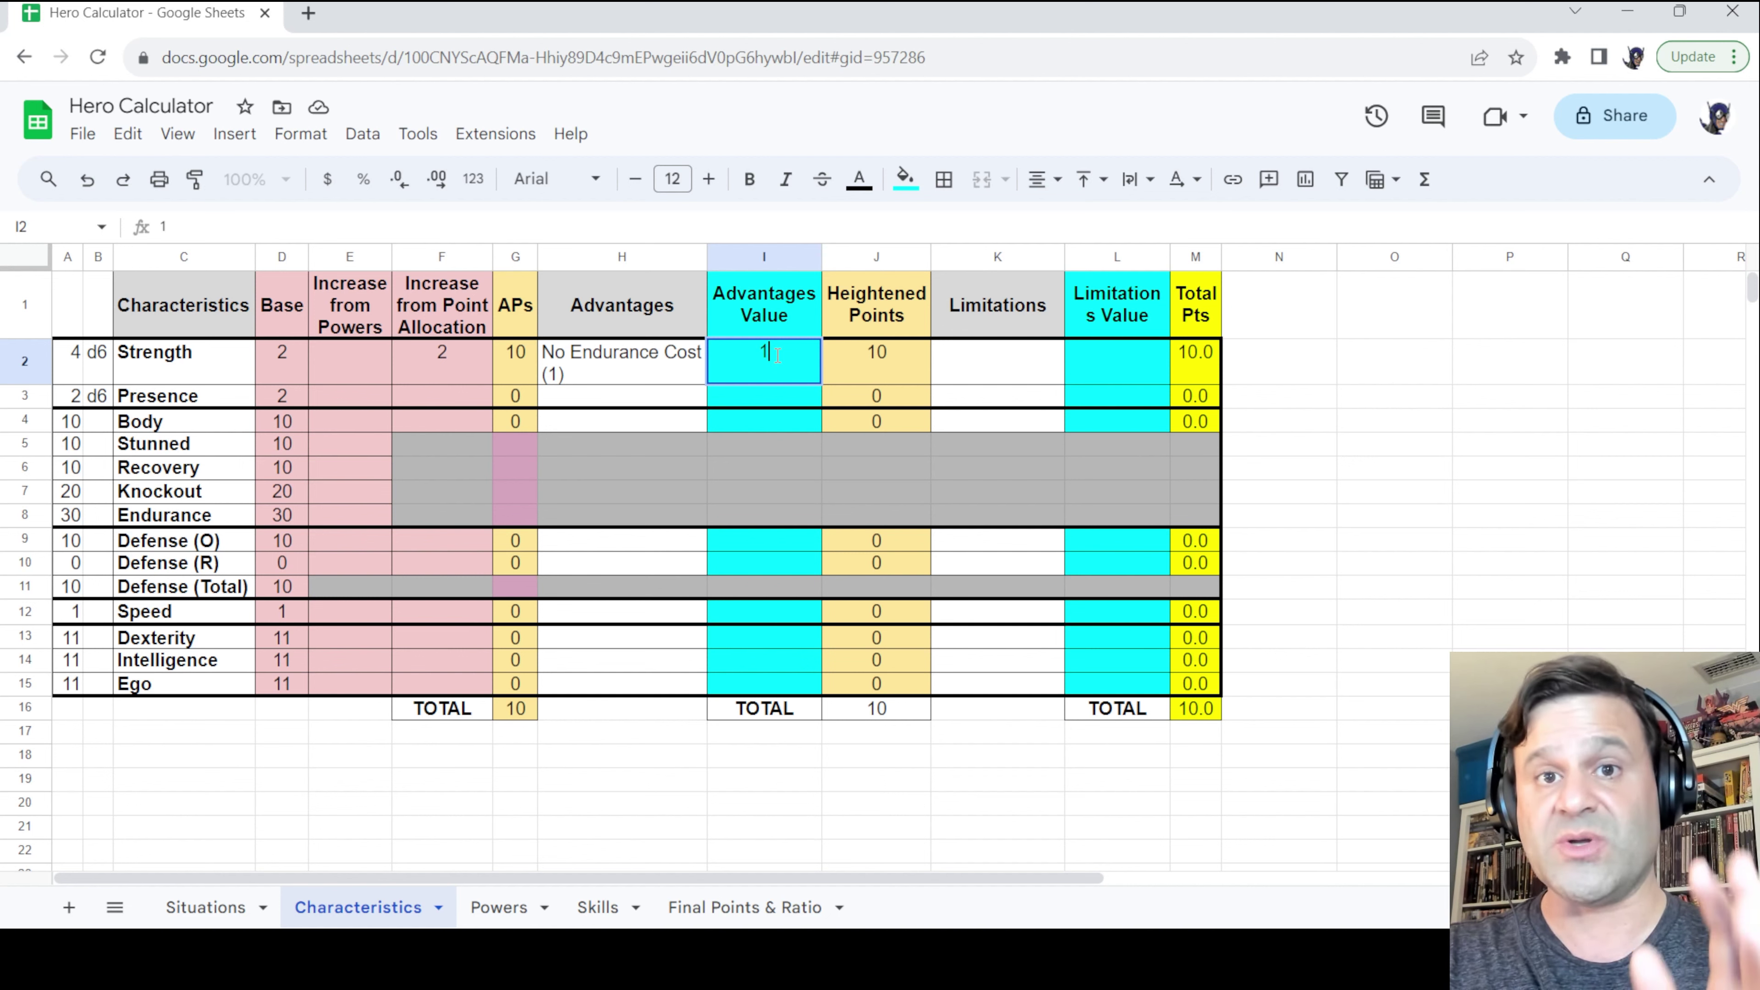
key(Return)
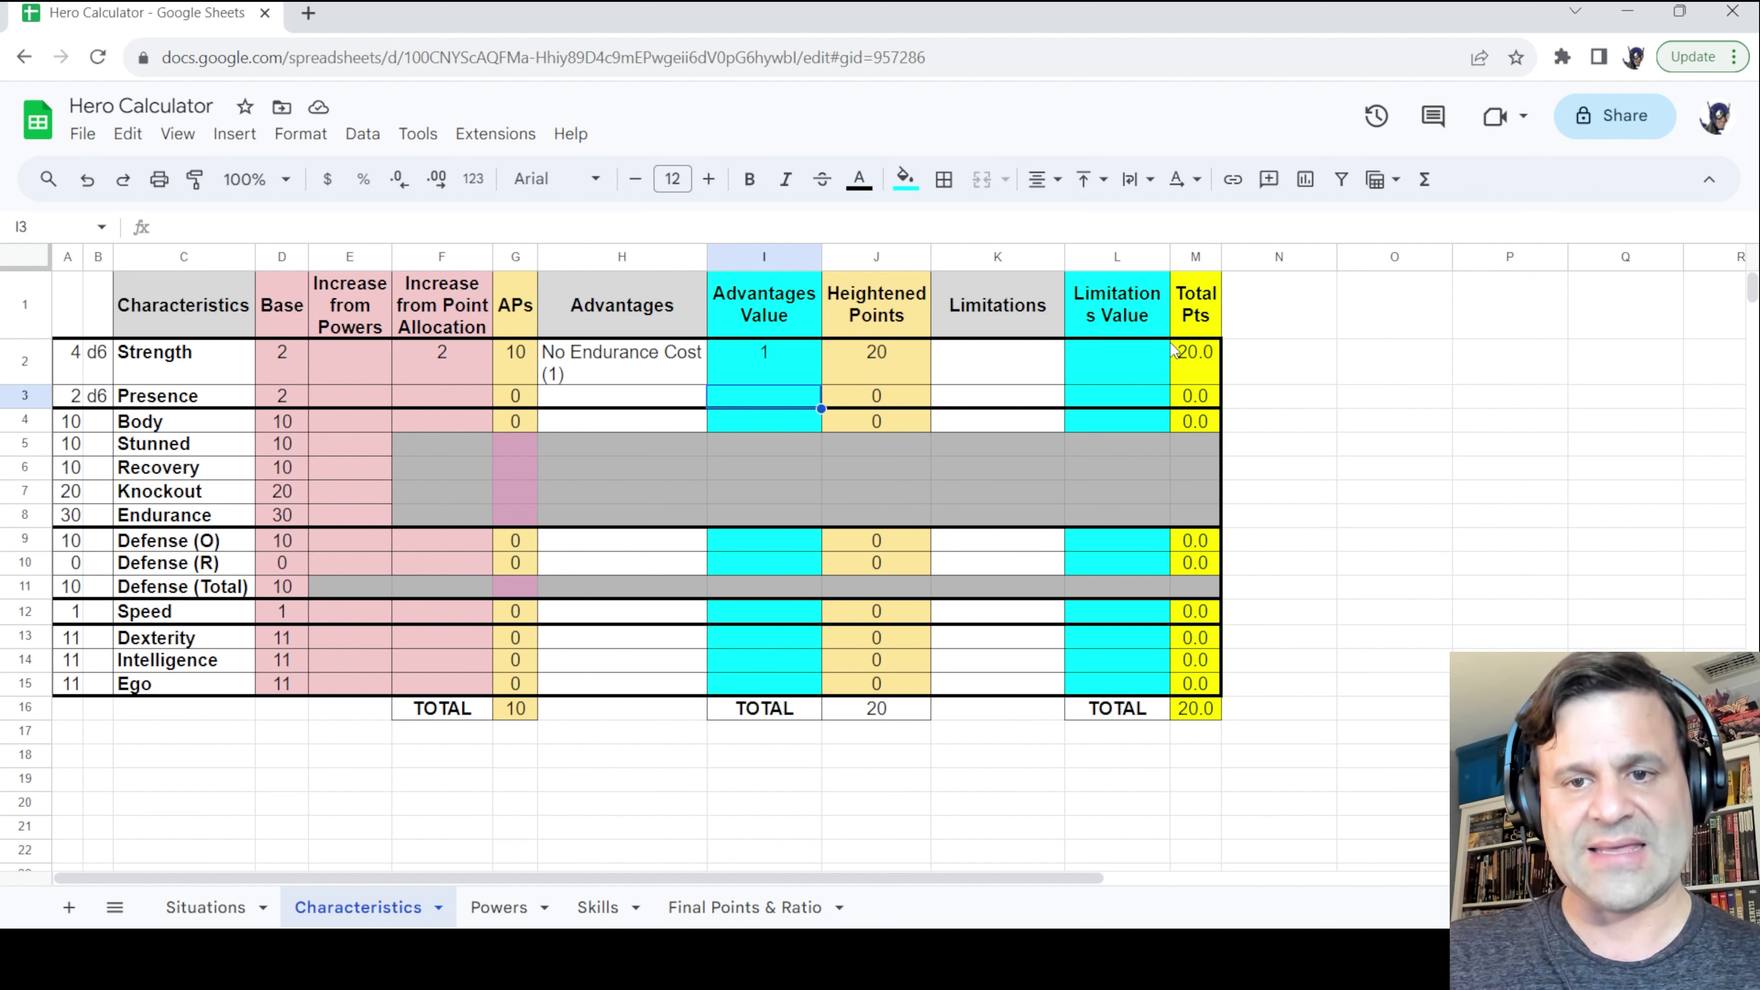
click(1206, 359)
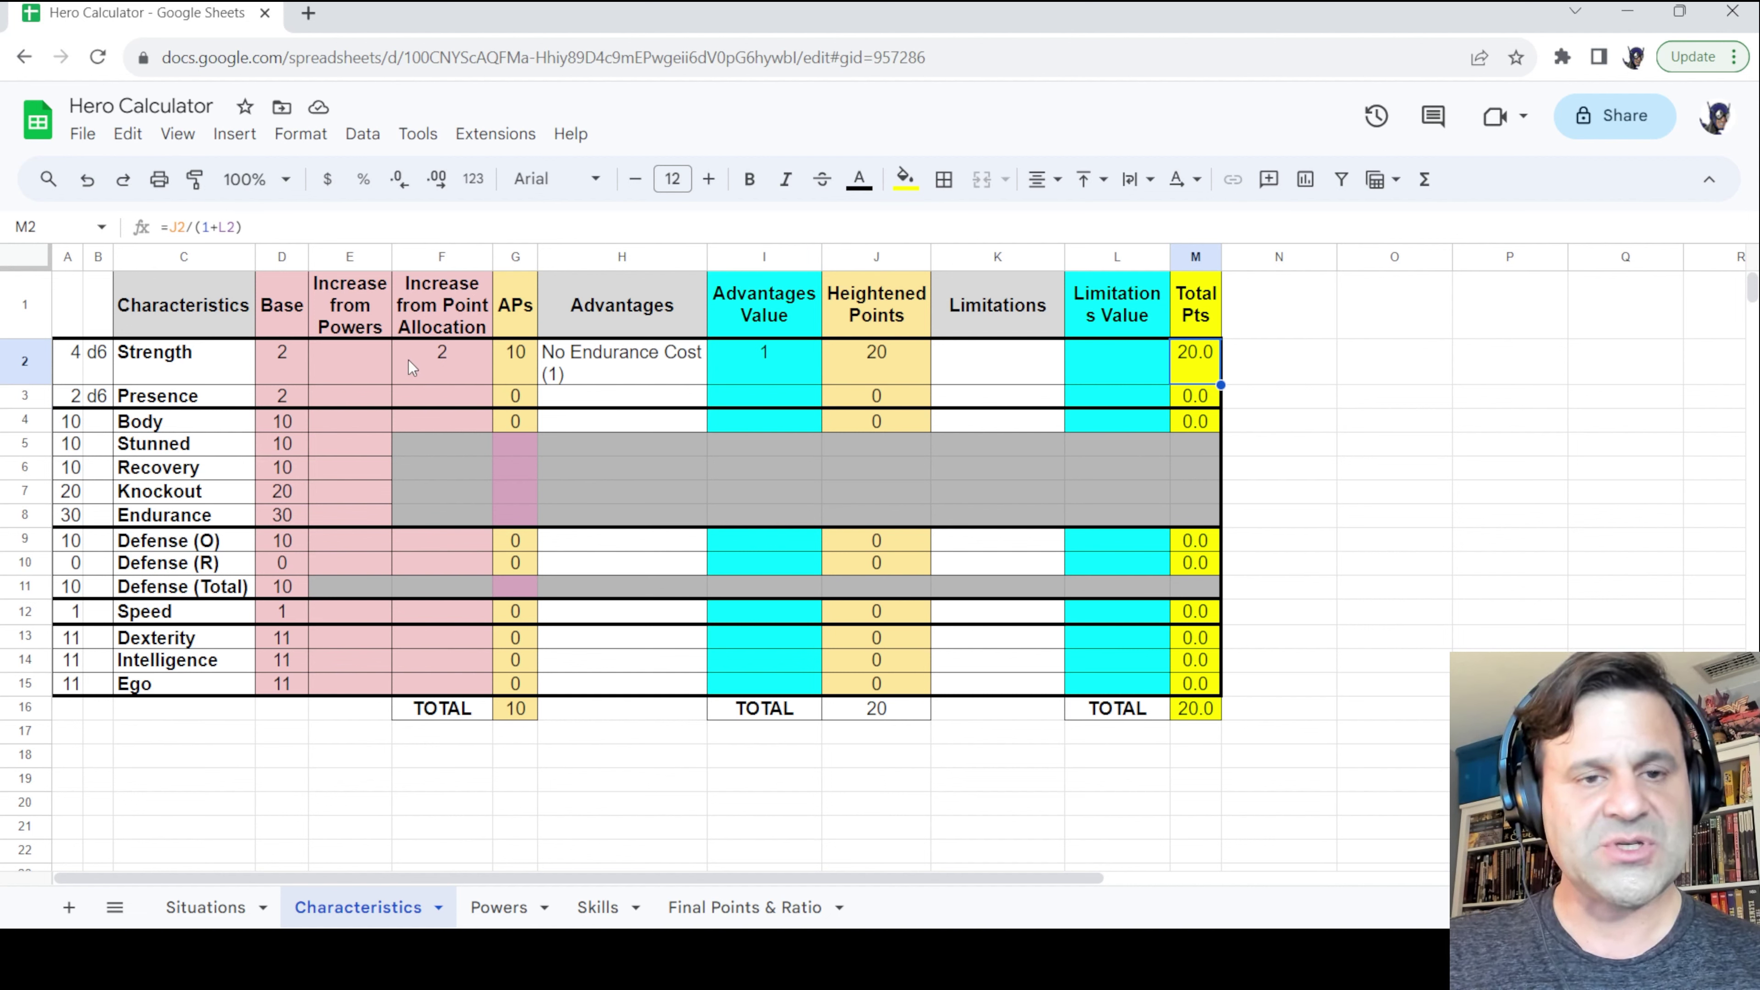
Step: Clear Strength's point allocation increase, advantage text and advantages value
click(463, 364)
key(Delete)
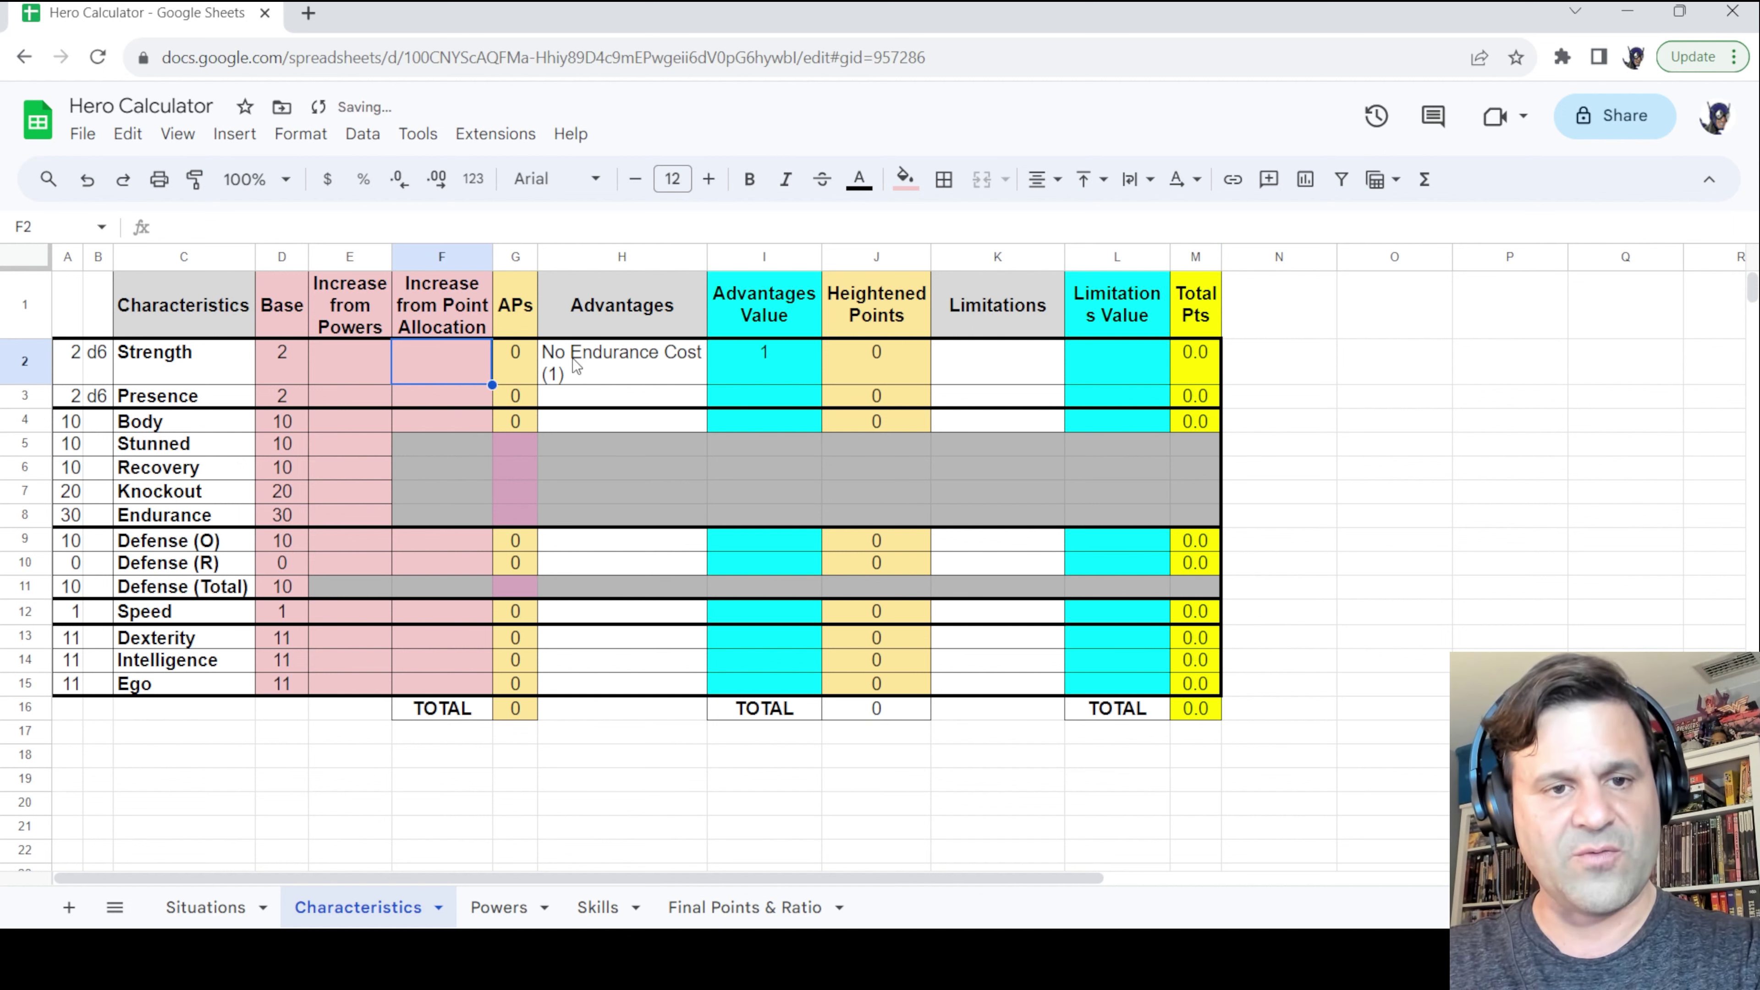
click(573, 357)
key(Delete)
click(750, 356)
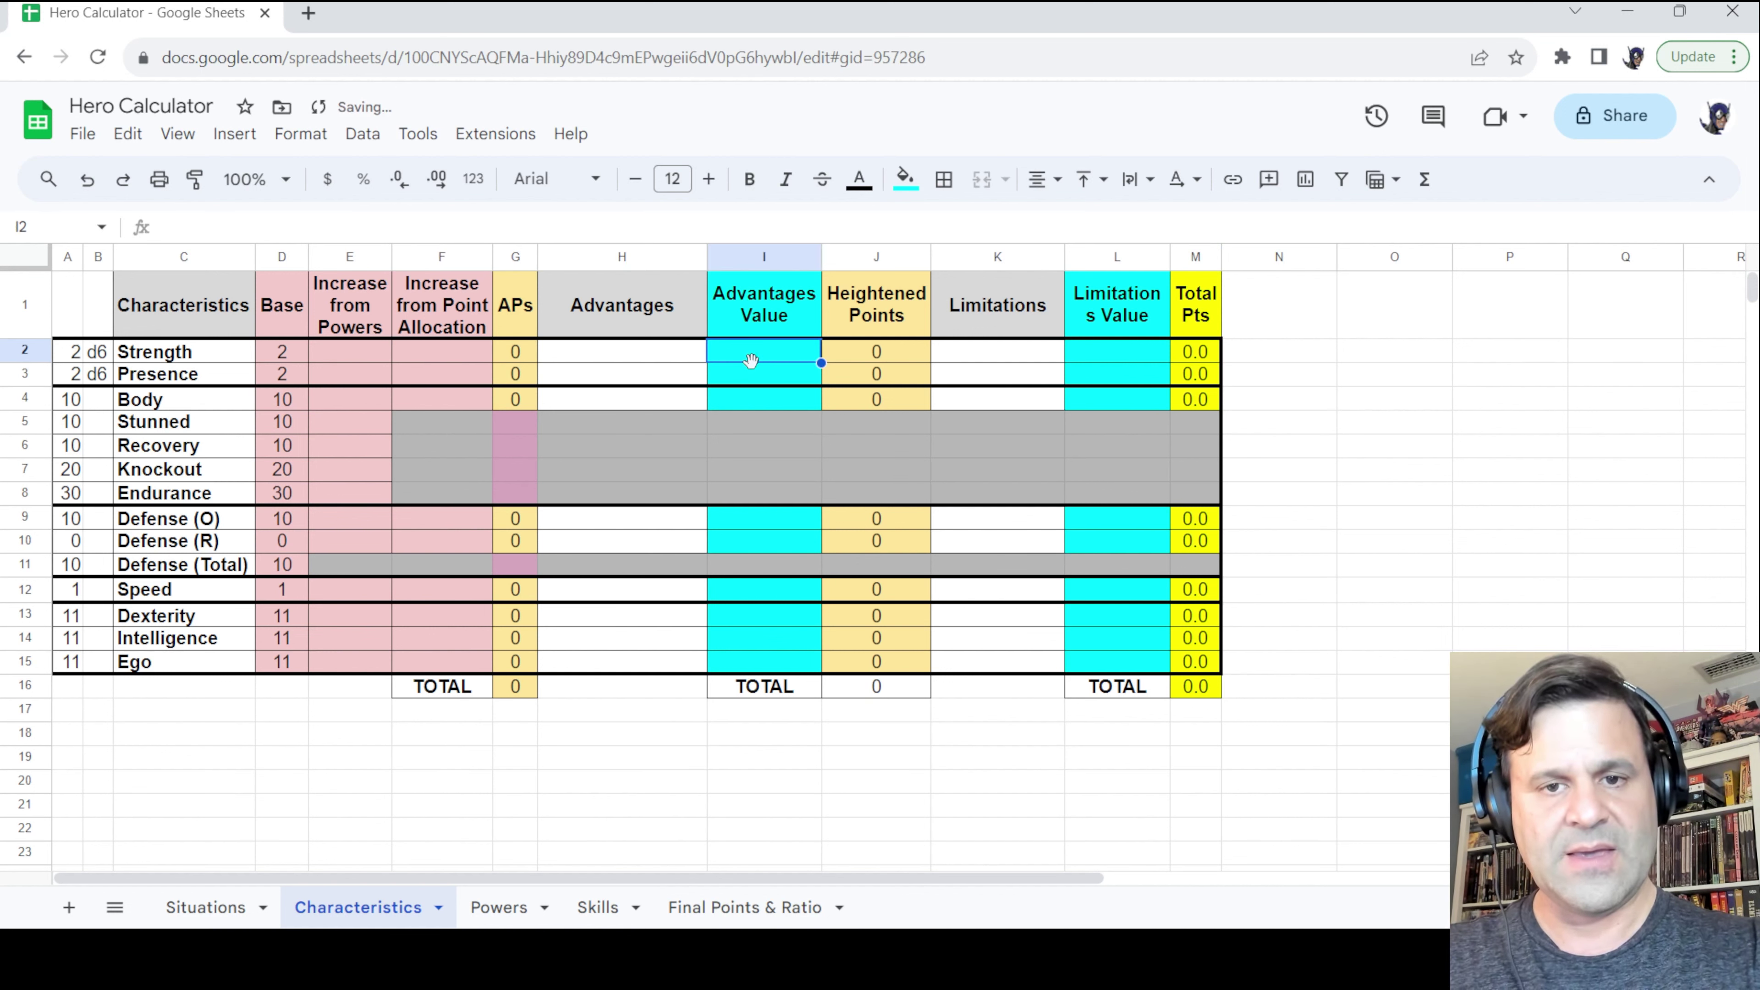
key(Delete)
Step: Set Strength's increase from point allocation to 6
click(435, 348)
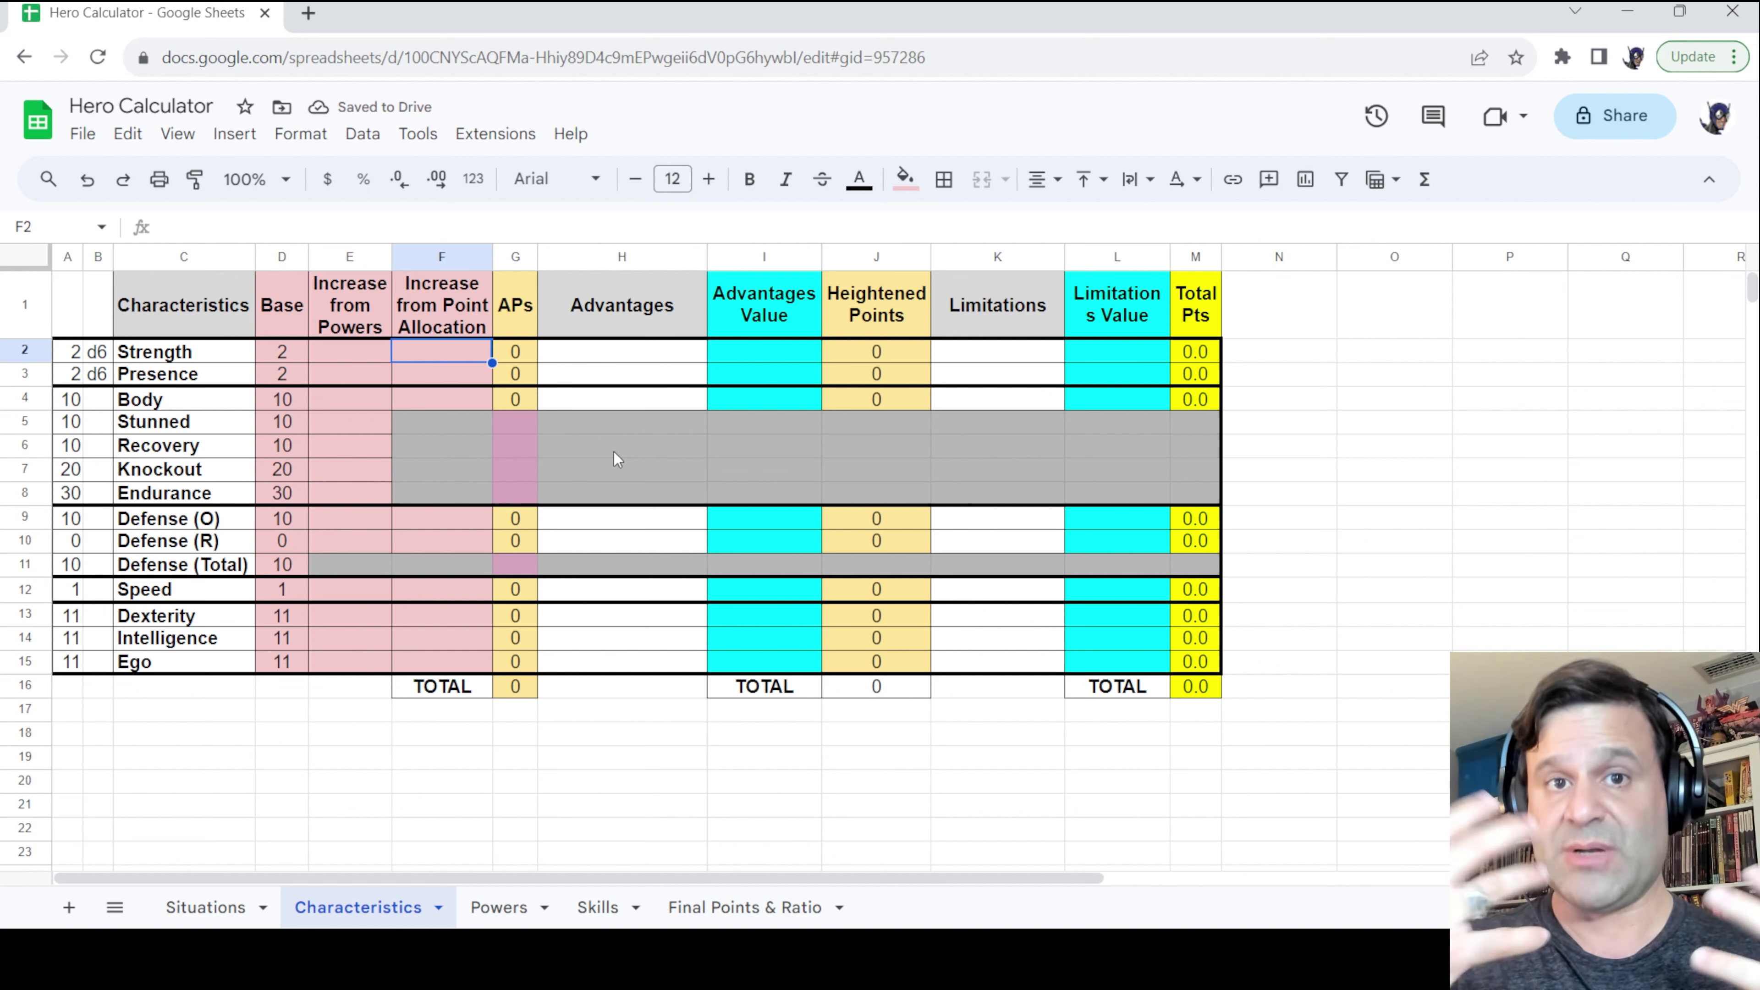
text(6)
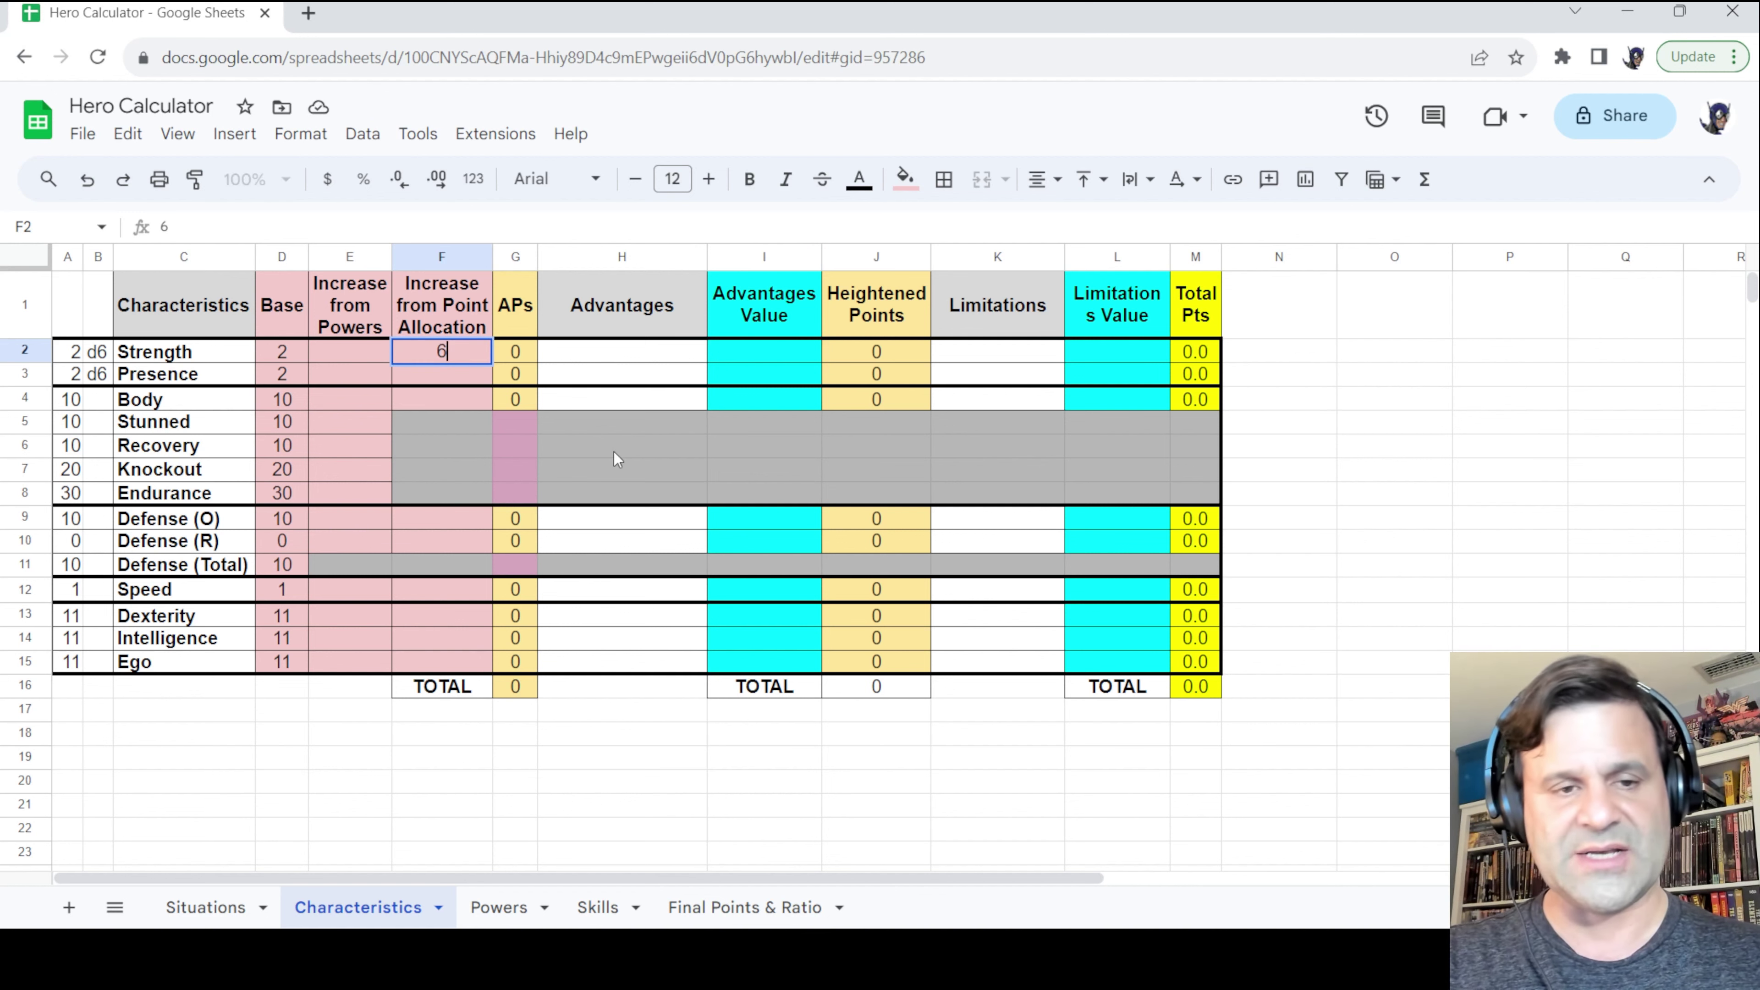
key(Return)
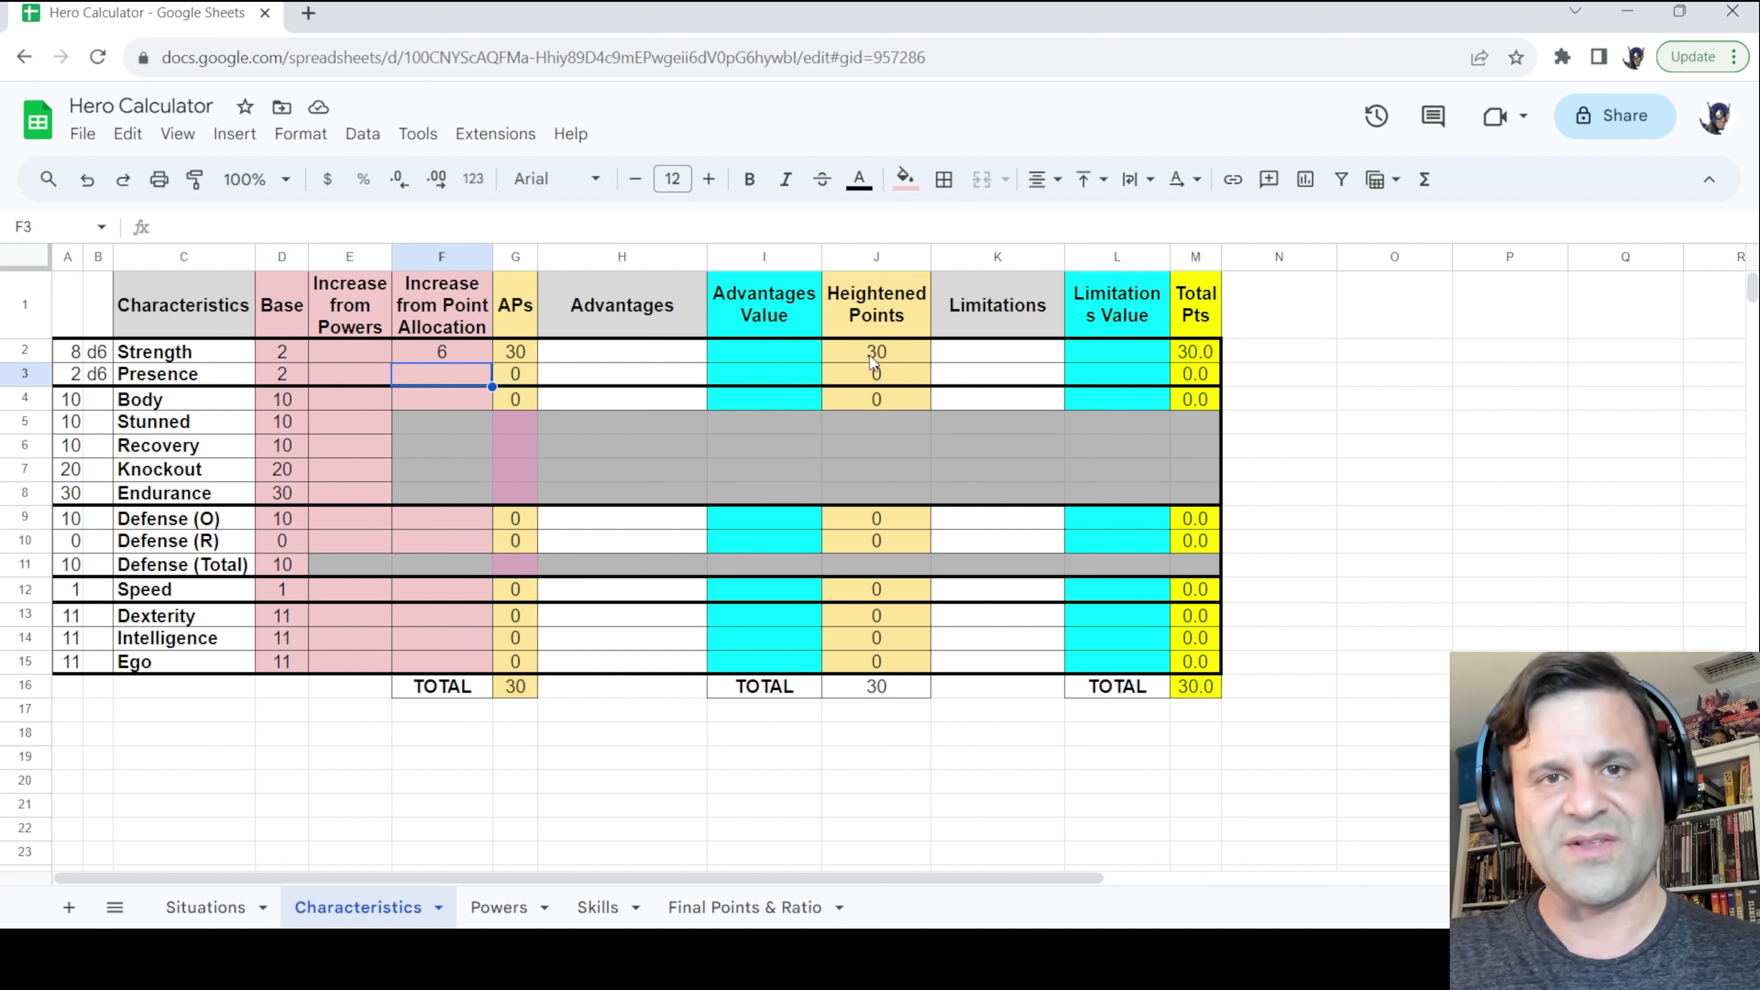
Step: Enter "Conditional: Only while flying (.5)" as the limitation for Strength
click(949, 352)
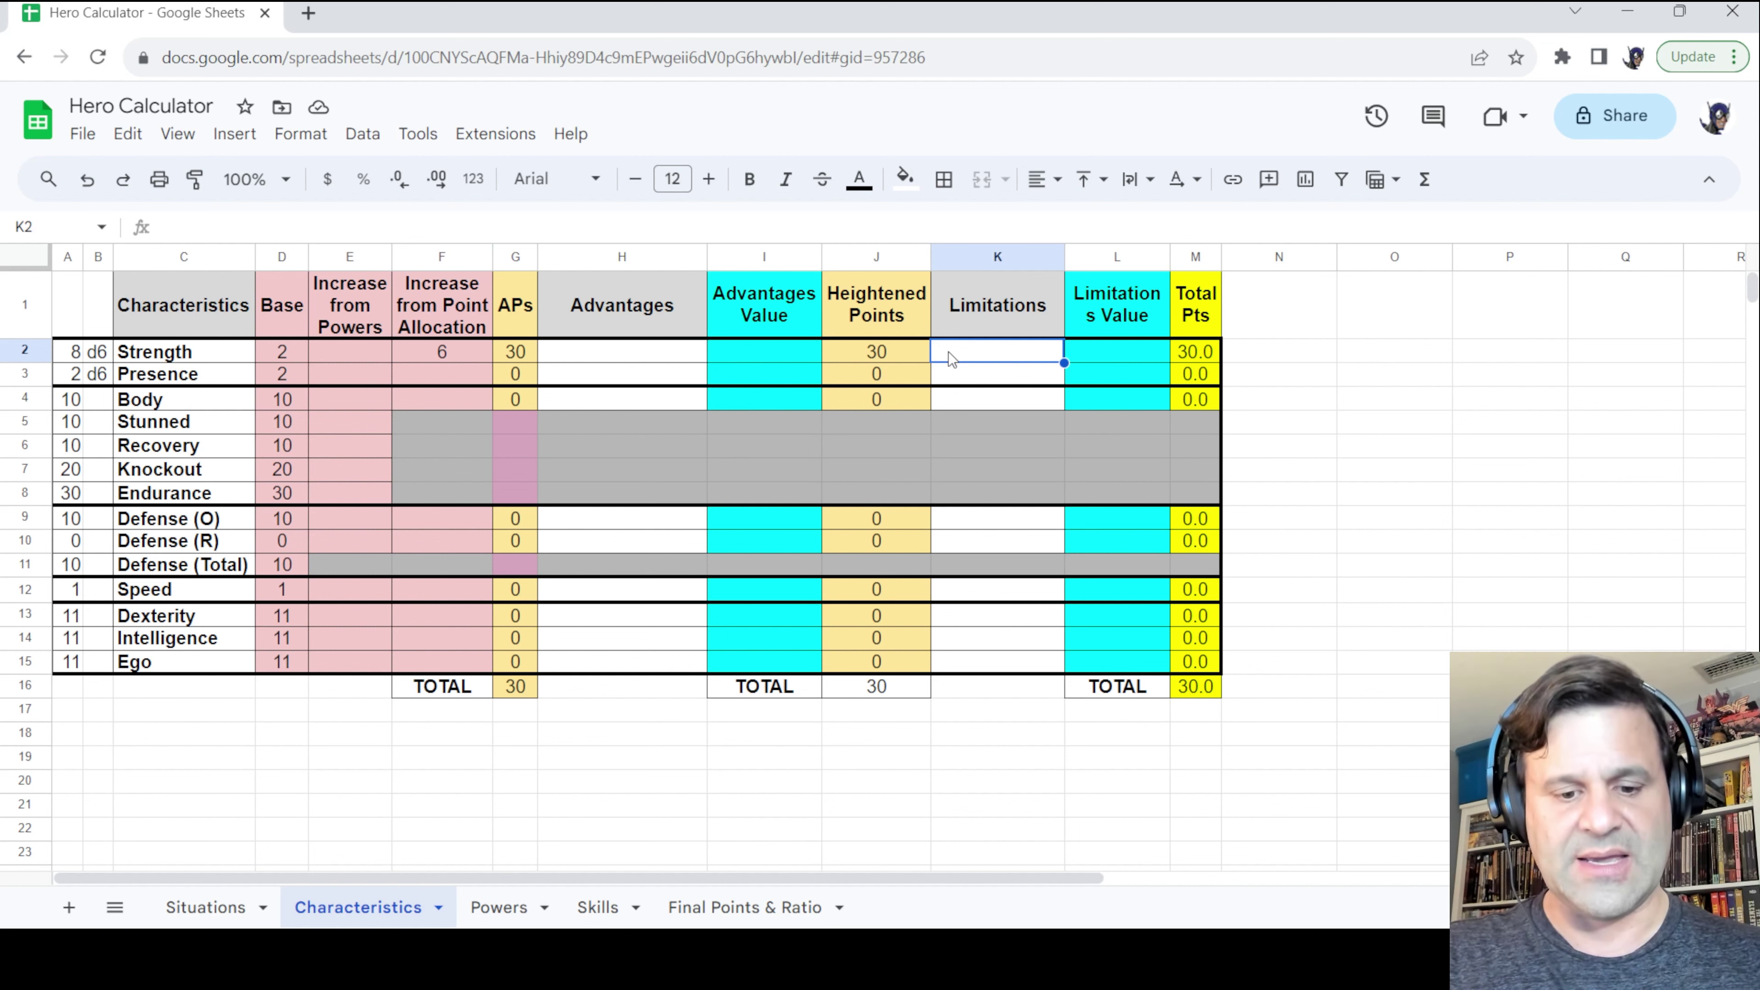
text(Condit)
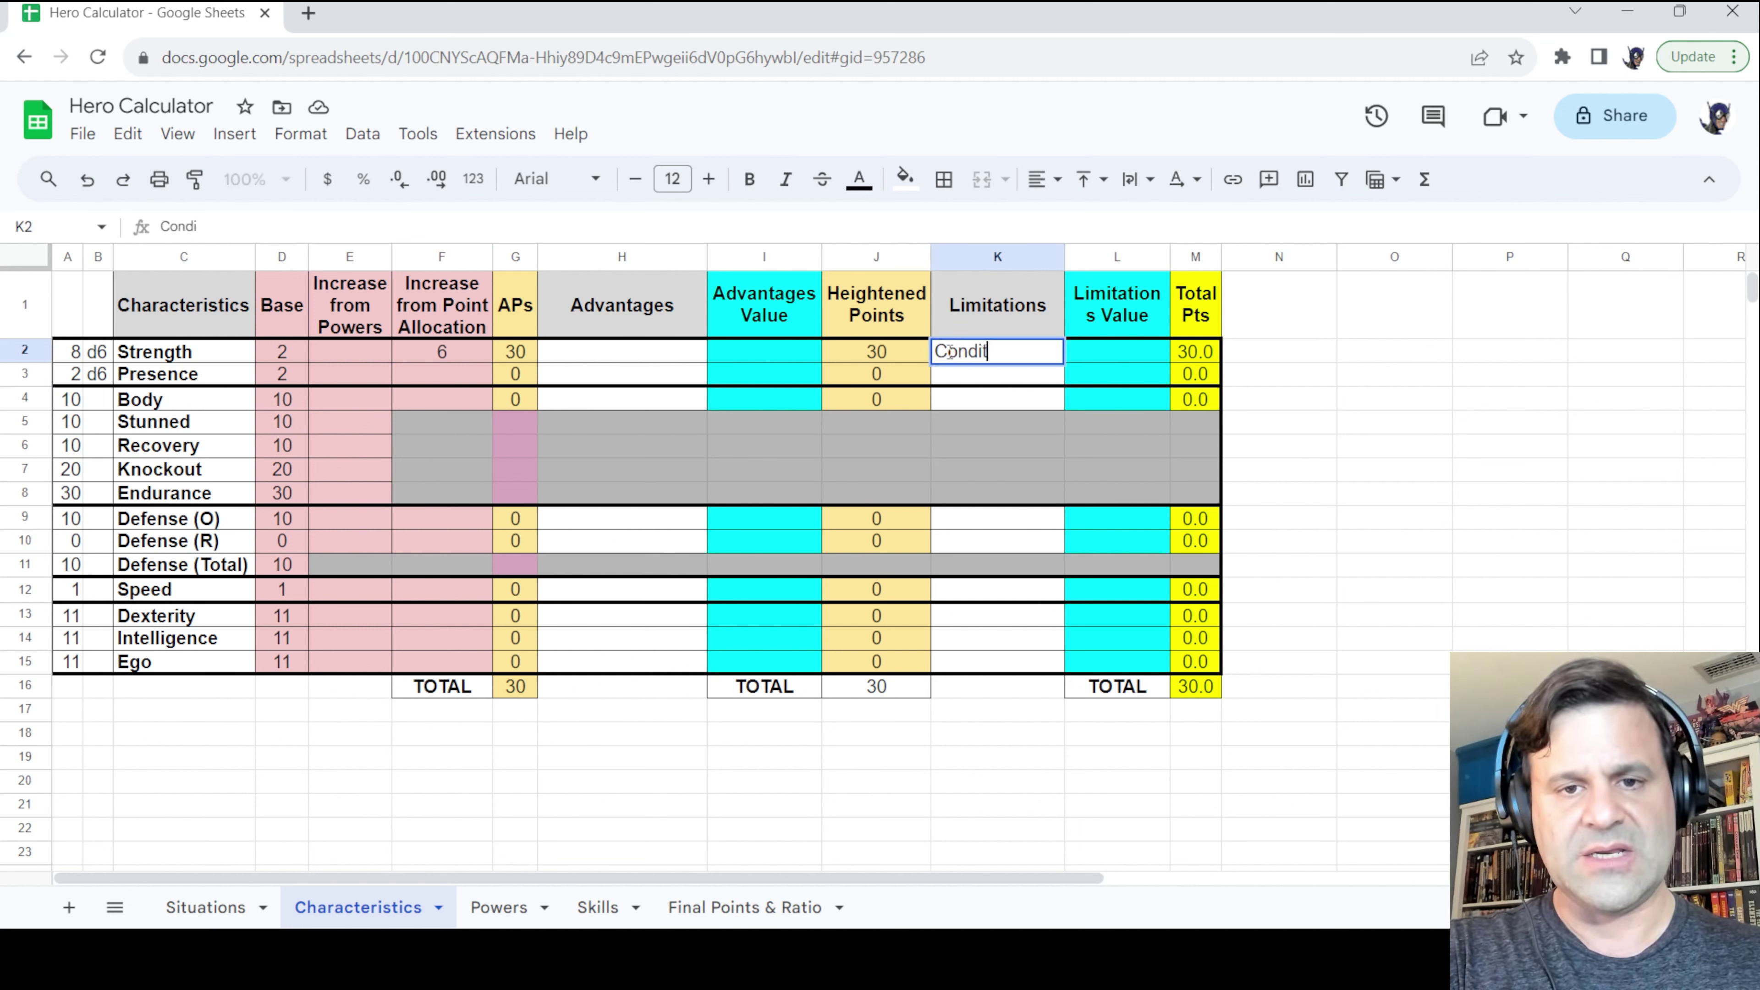
text(ional: Onl)
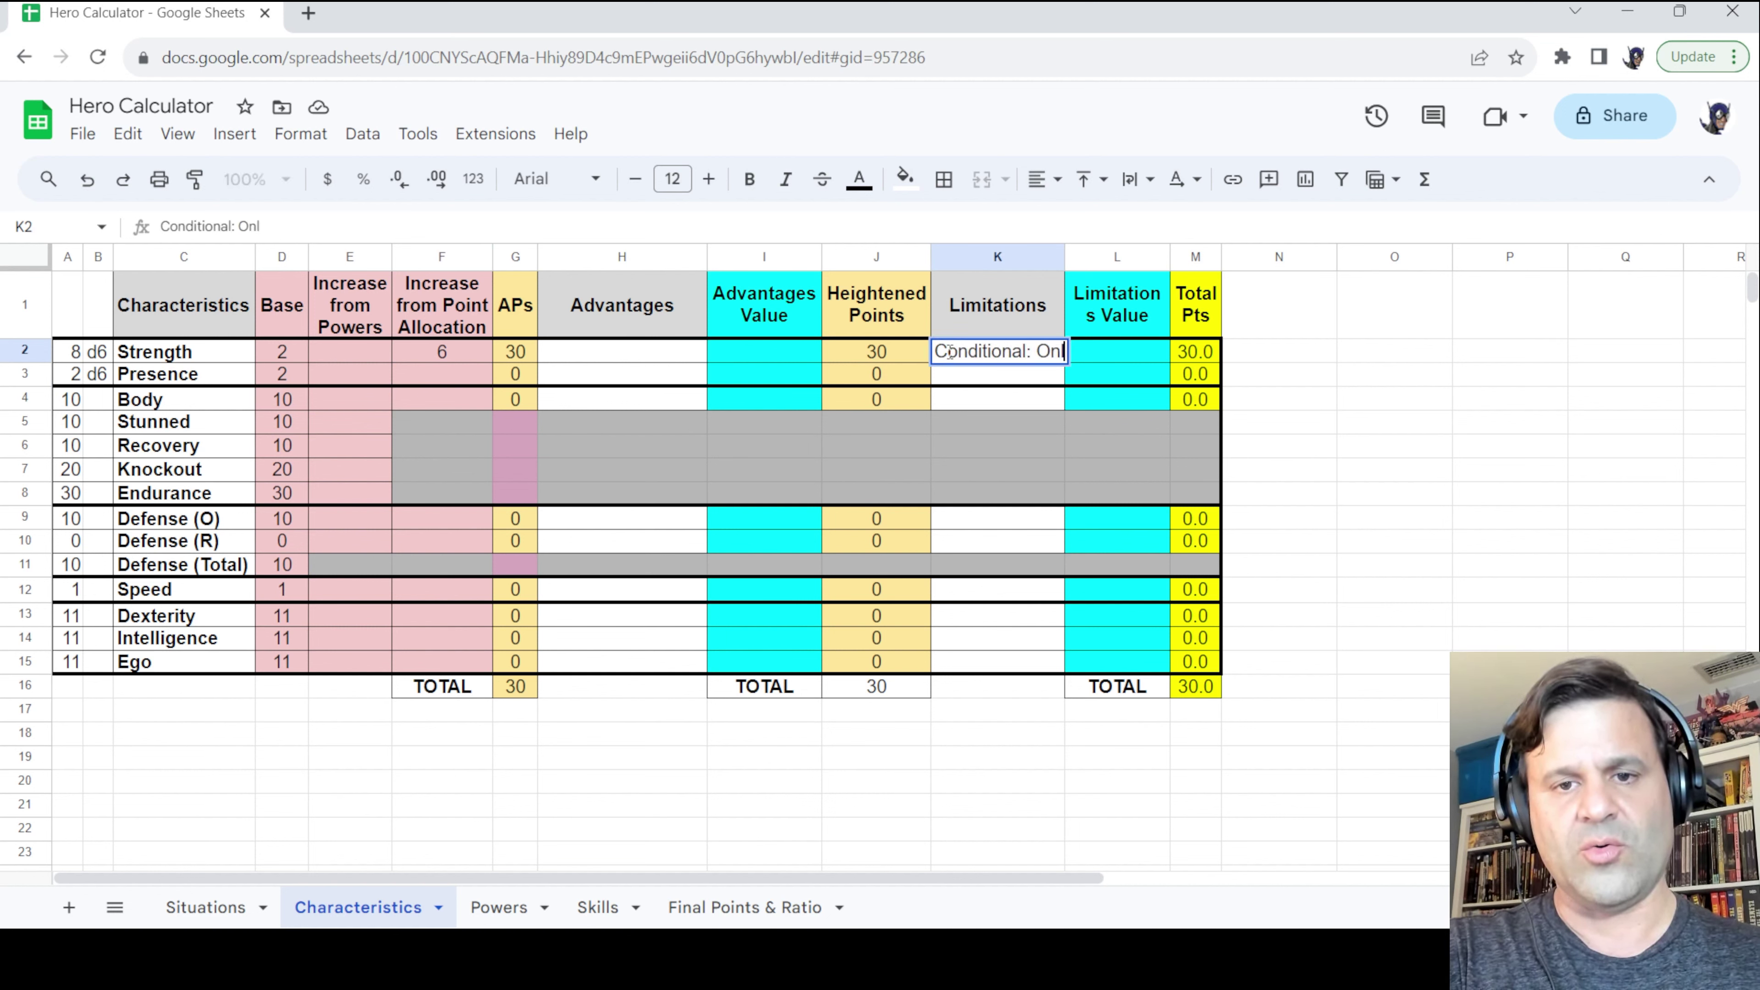
text(y while flying ()
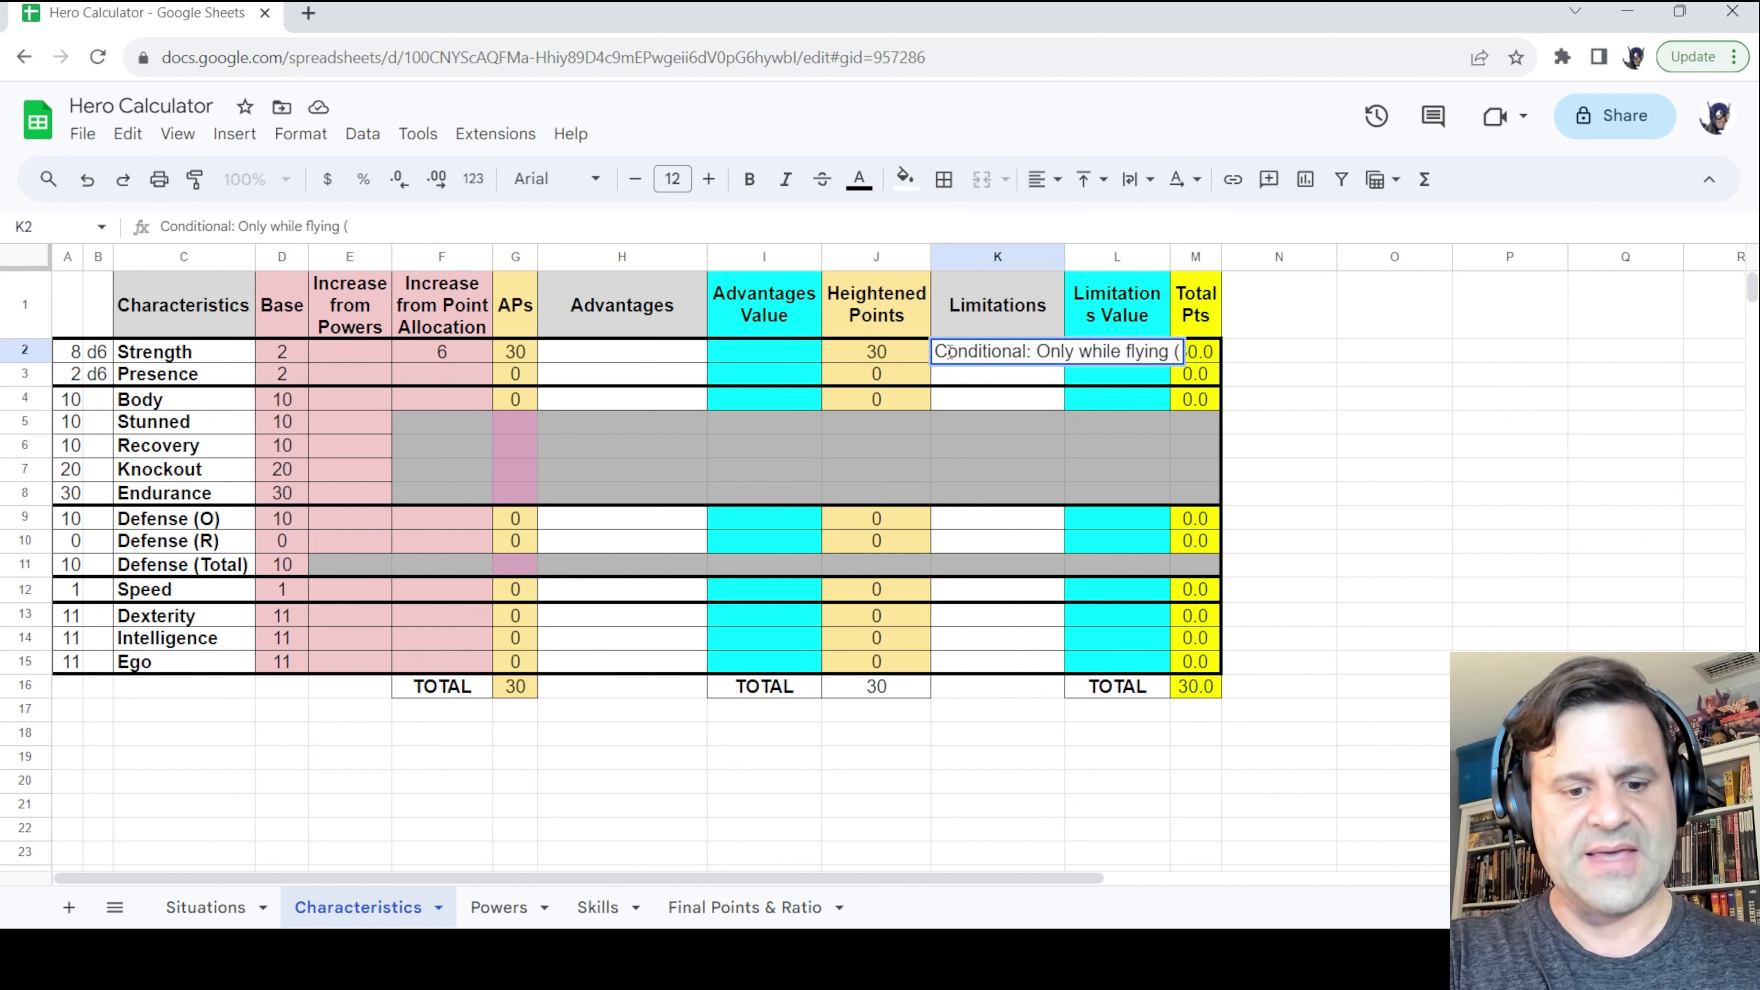
text(.5))
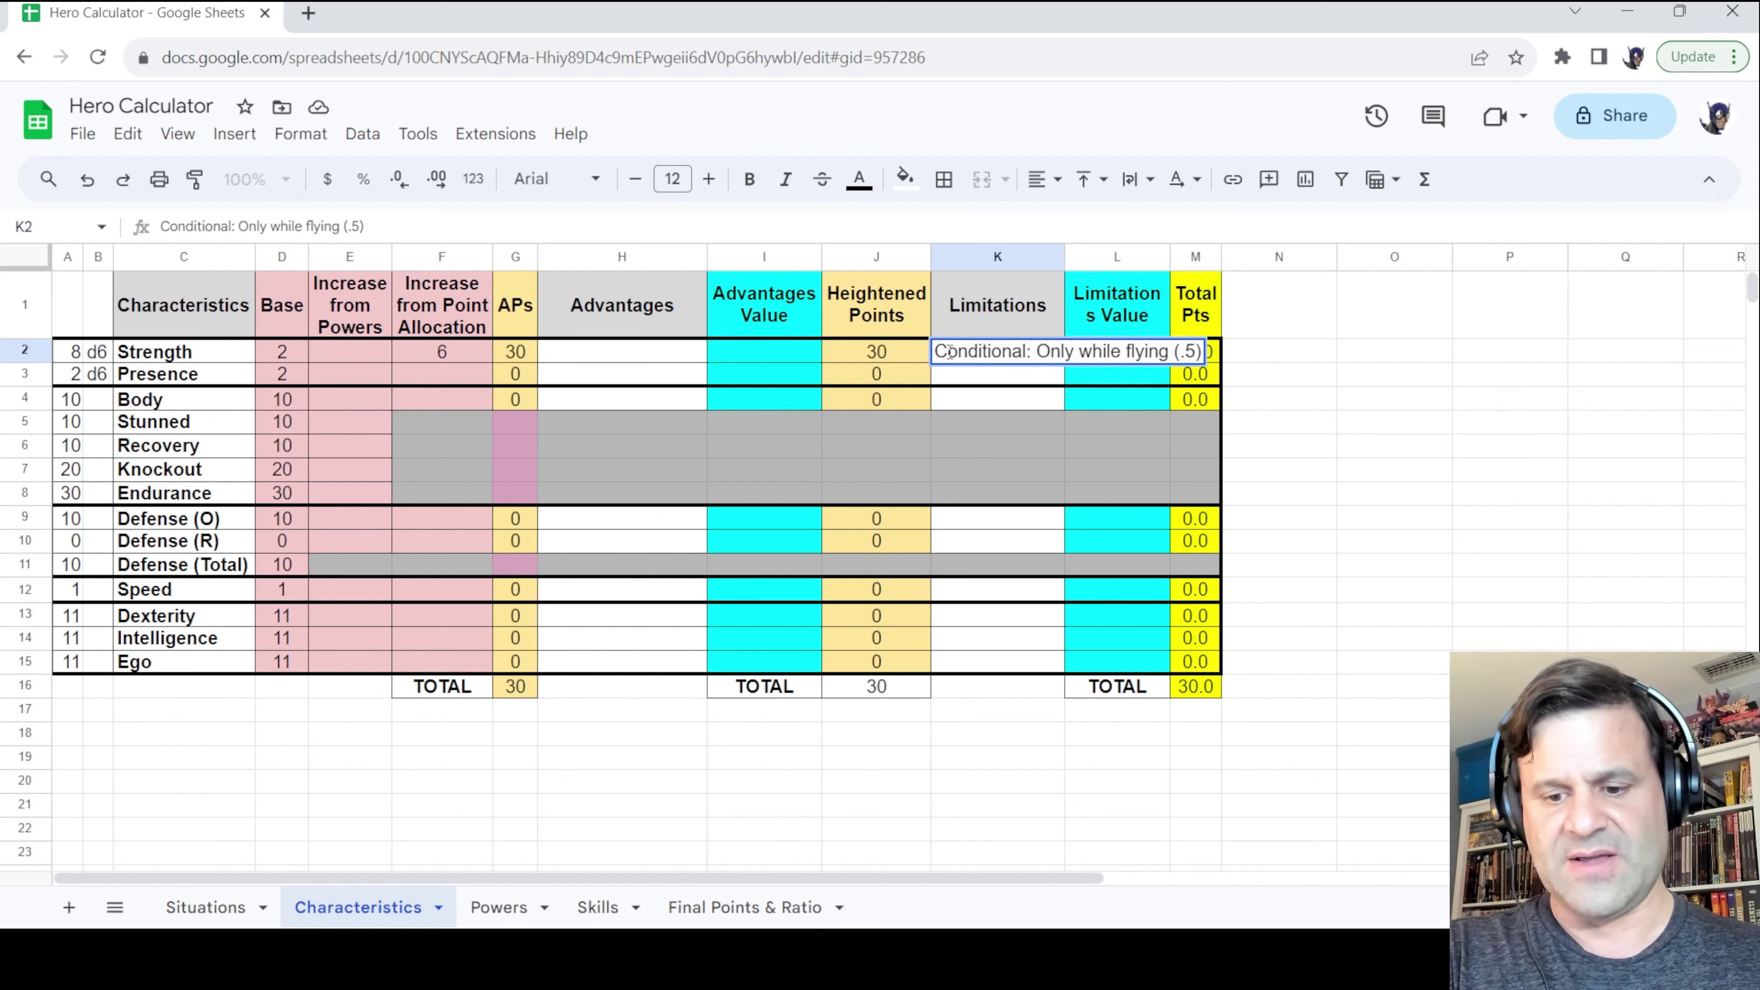
key(Return)
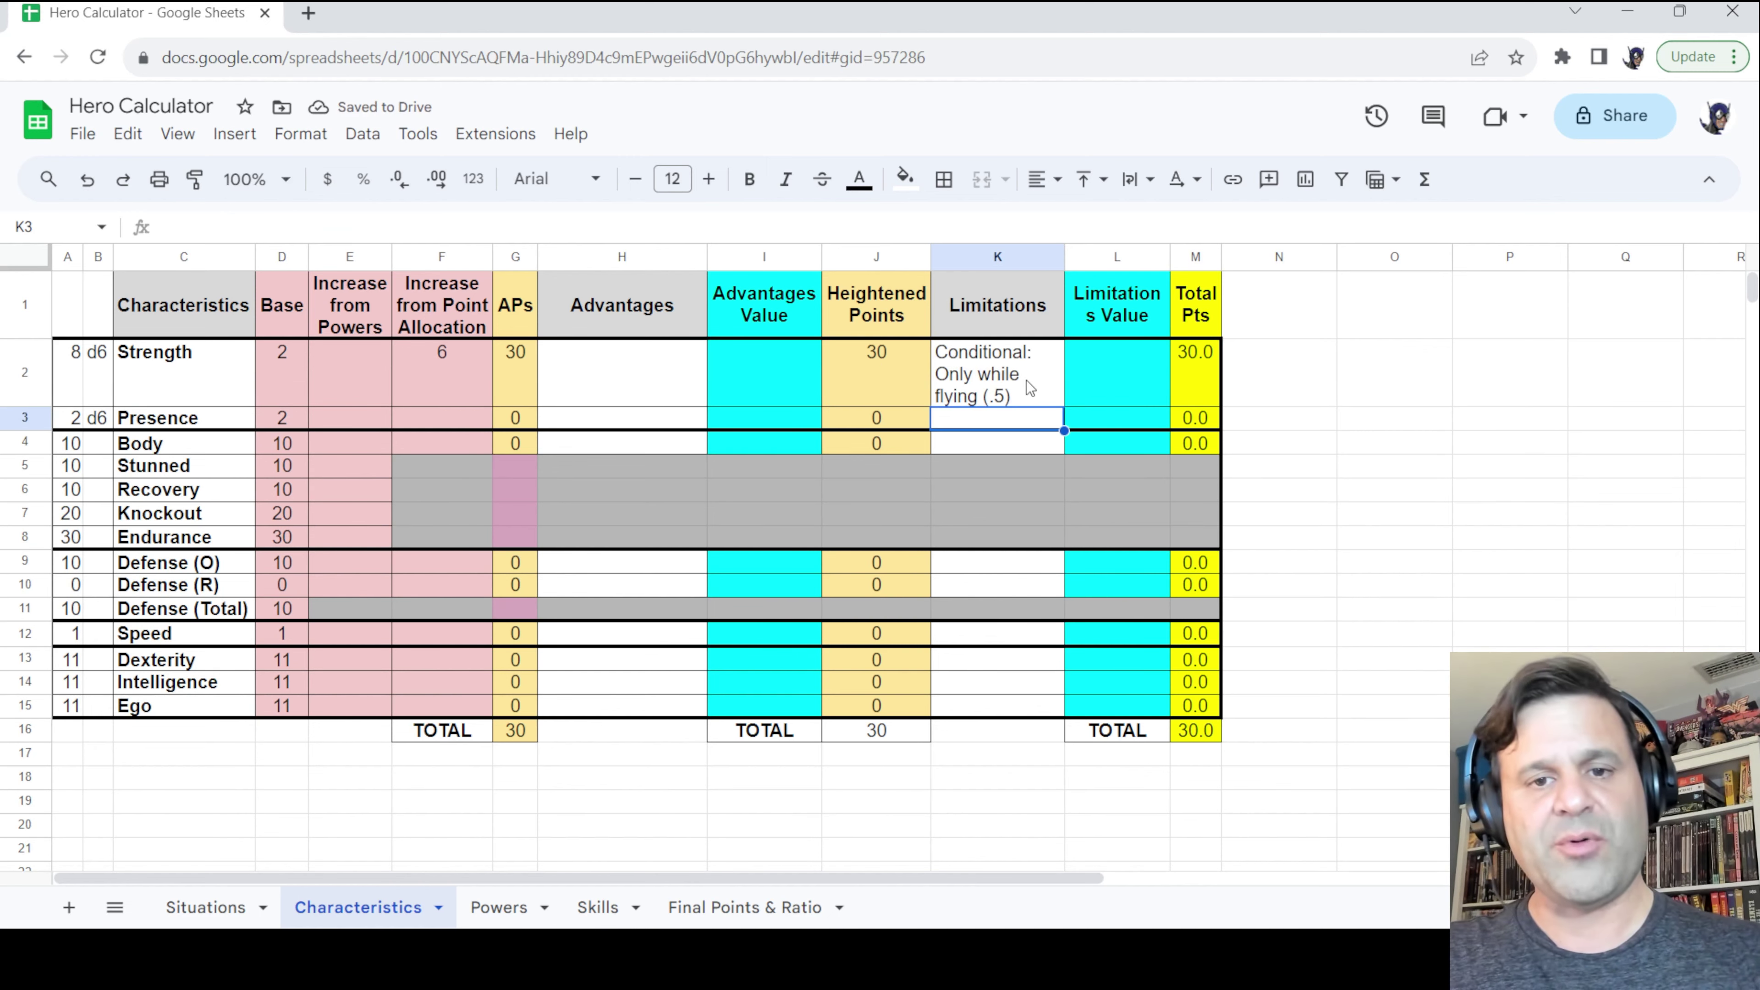
Step: Set Strength's limitations value to .5 and slightly widen the Limitations Value and Total Pts columns
click(1120, 373)
drag(1170, 257, 1180, 258)
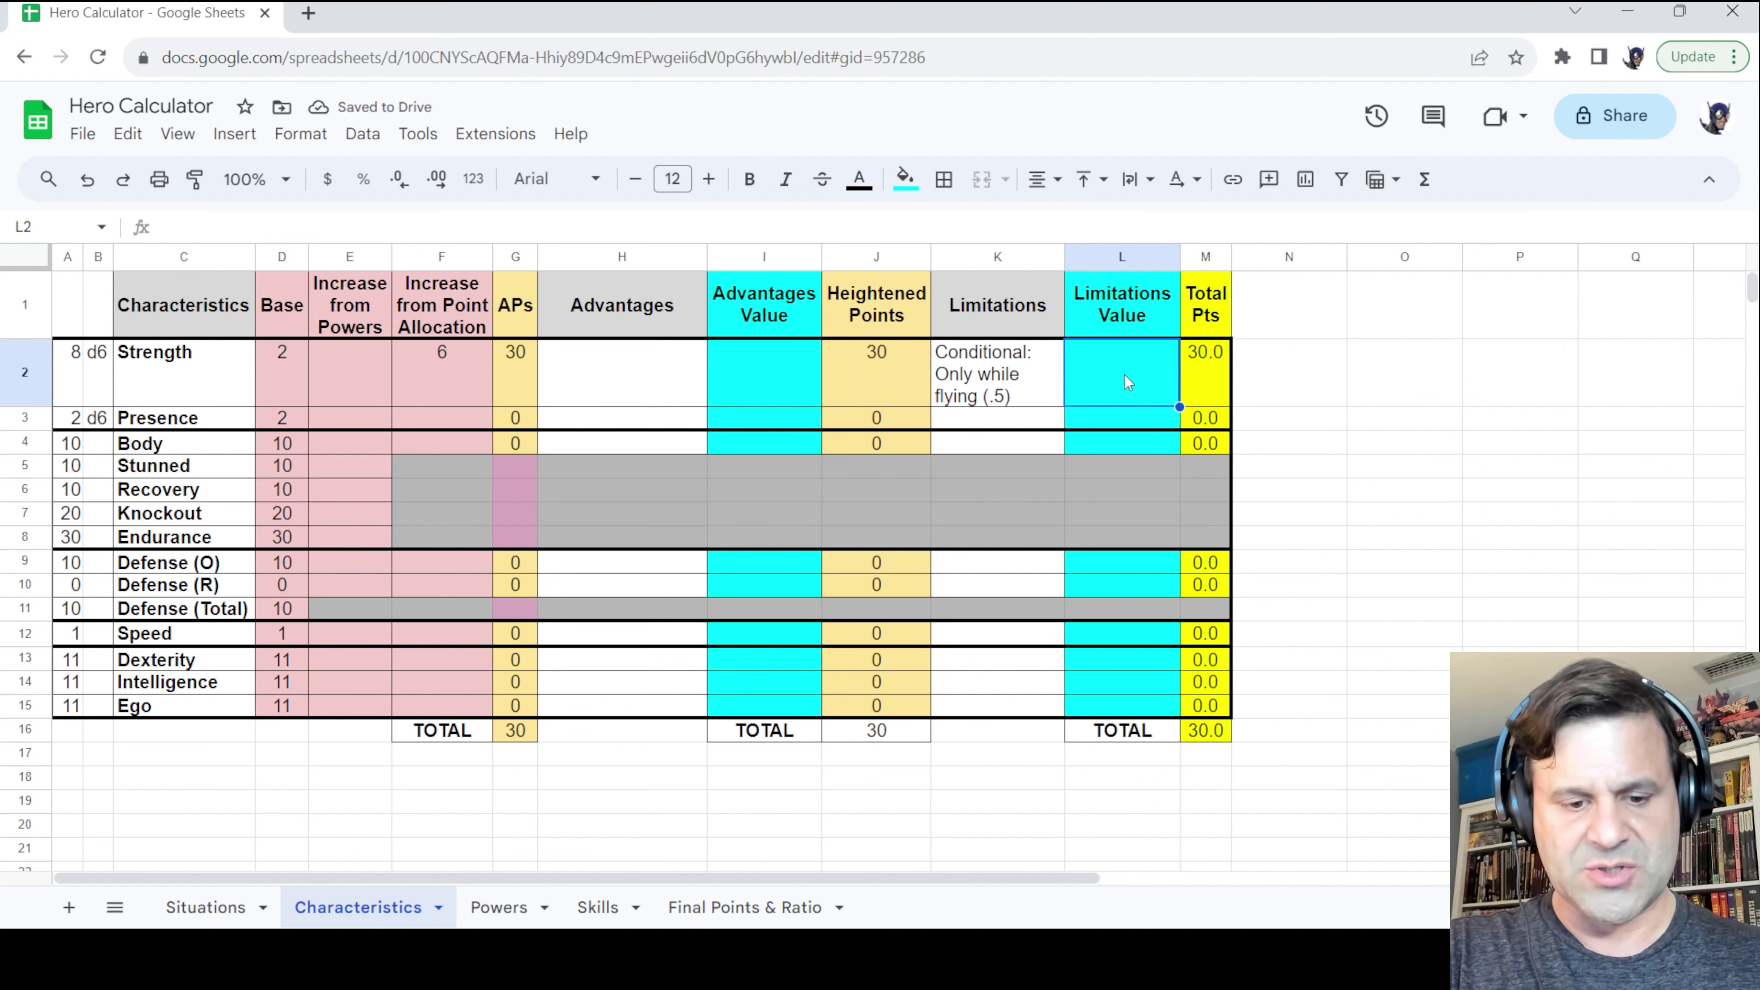
text(.)
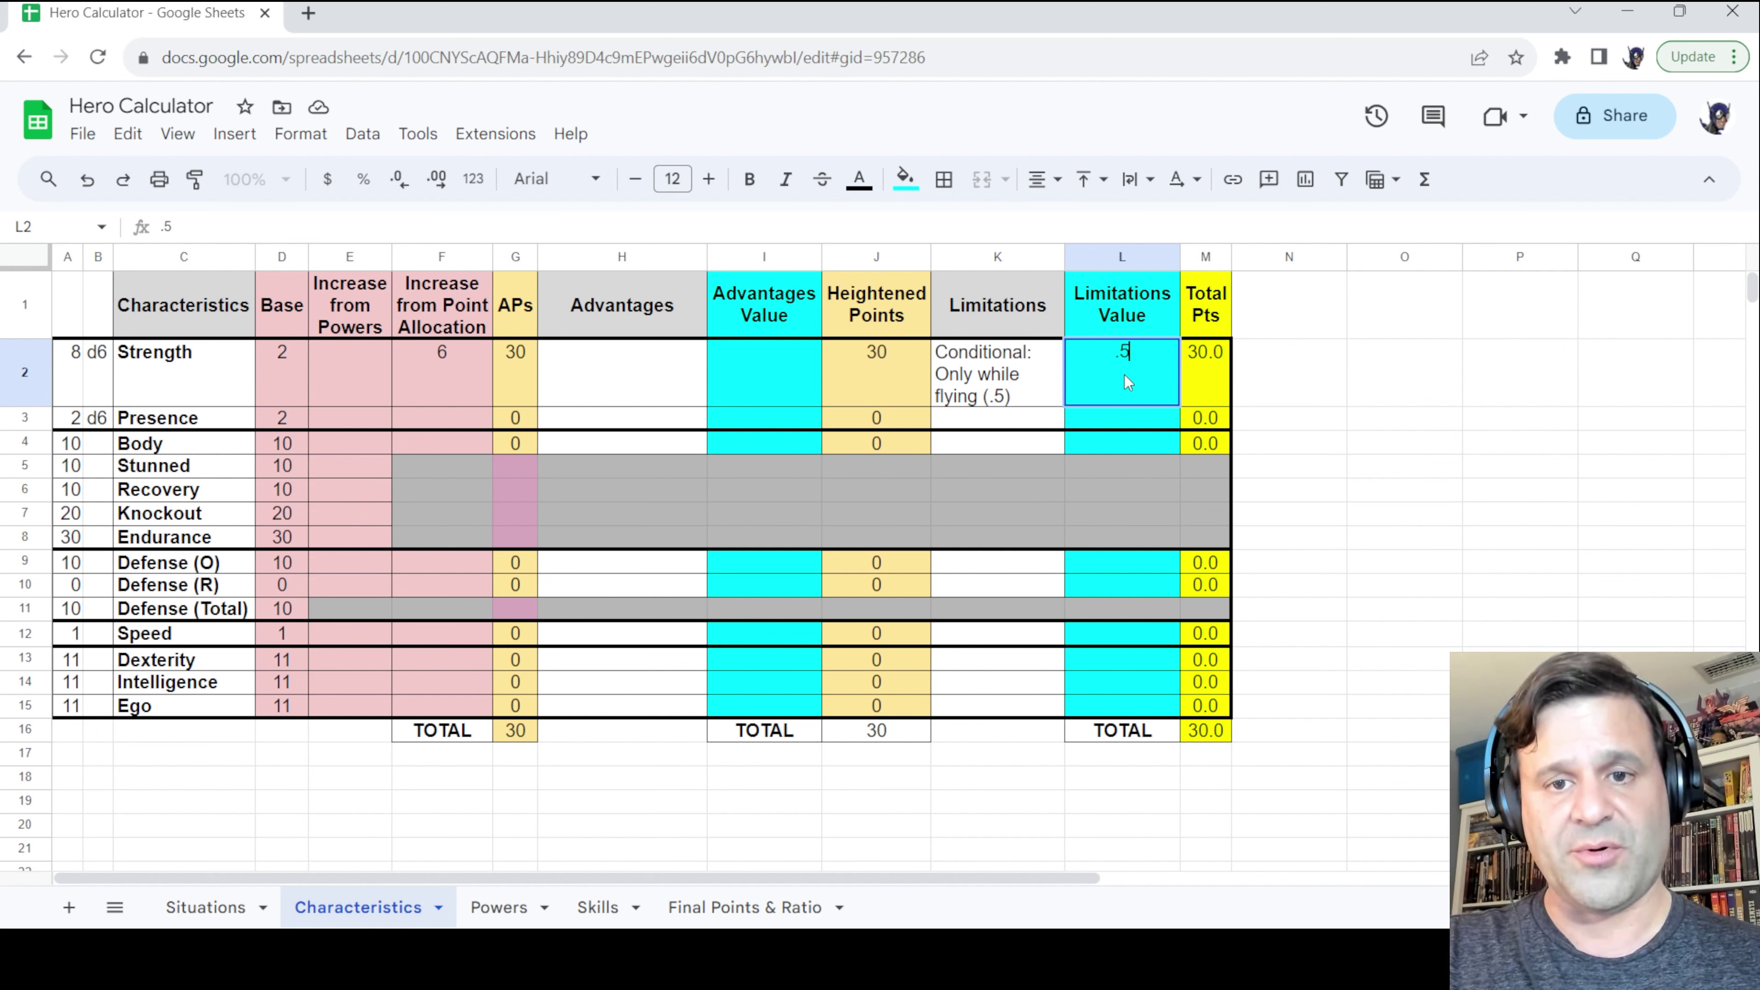
text(5)
key(Return)
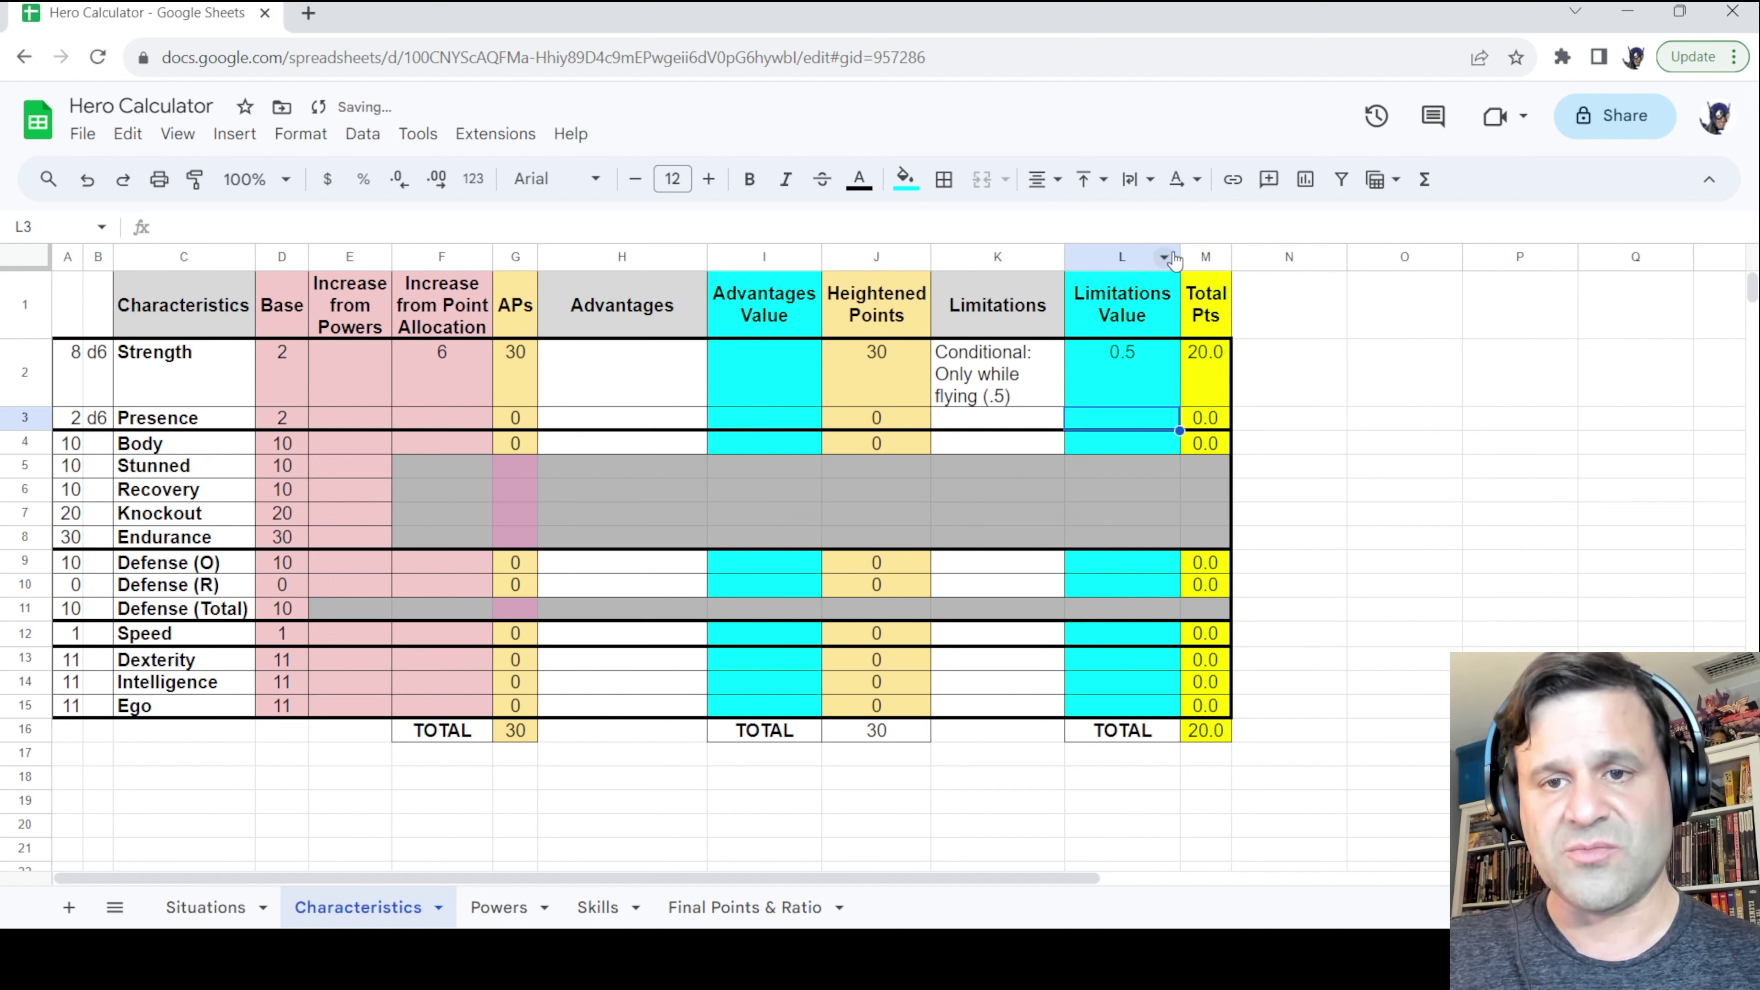
drag(1230, 257, 1251, 258)
click(1113, 382)
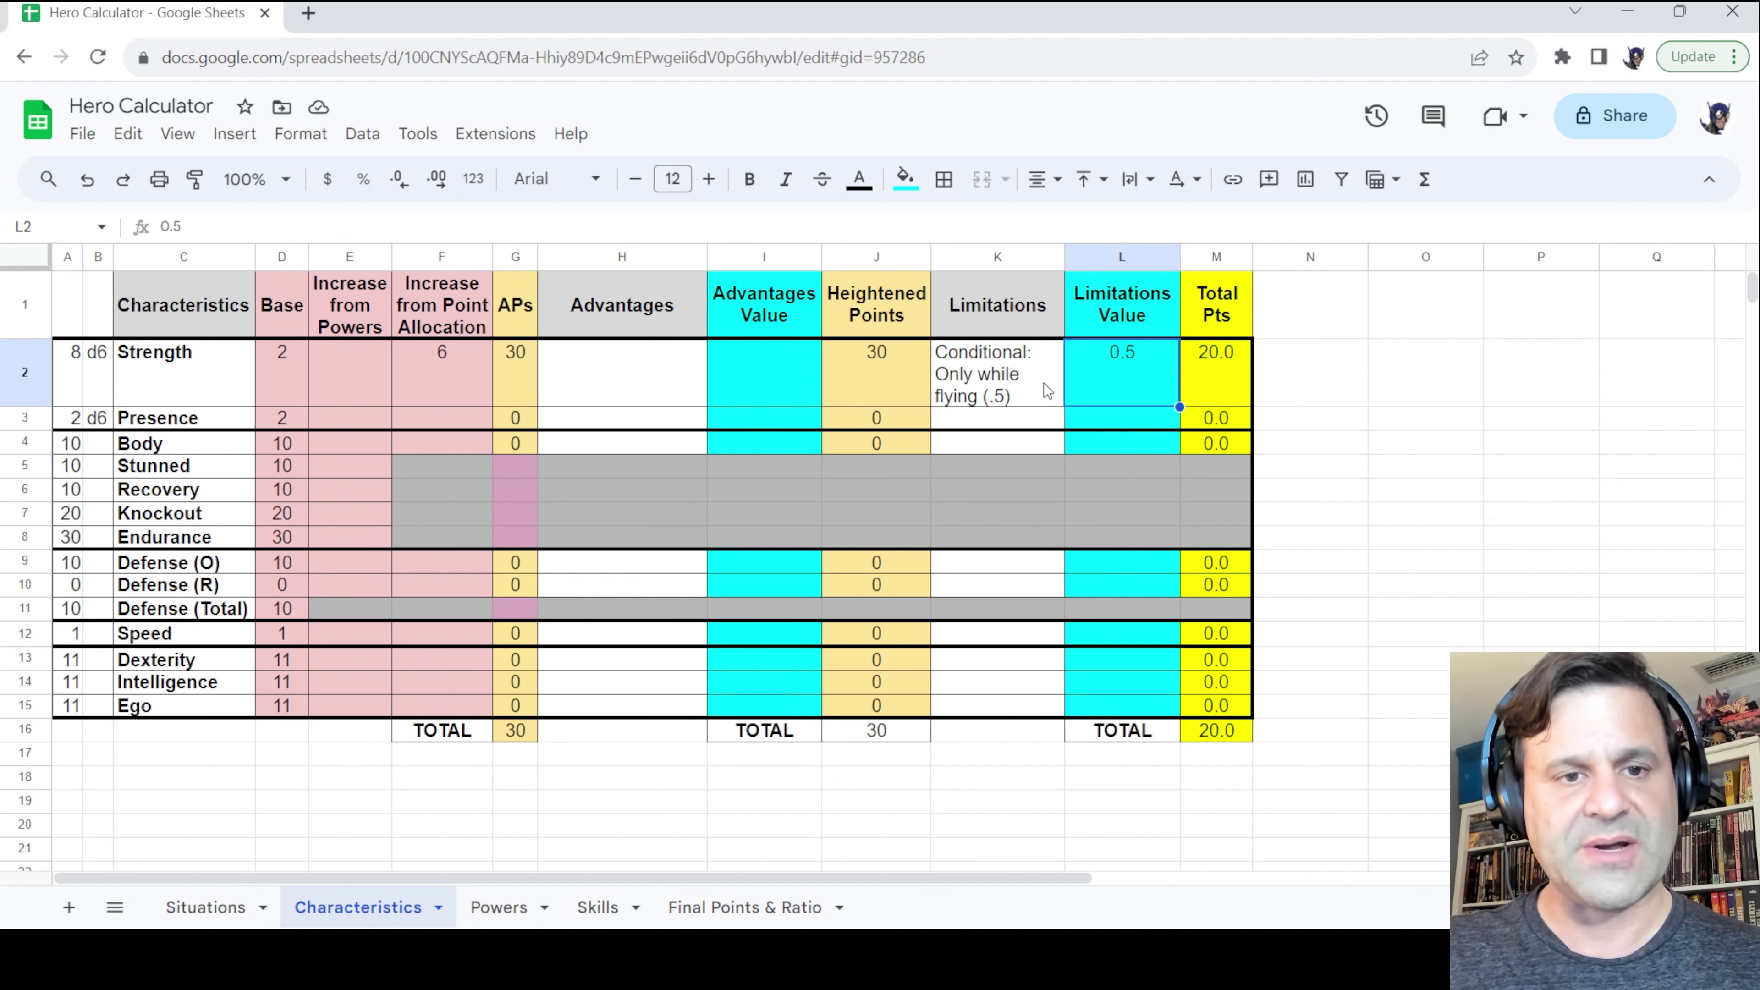
Step: Give Strength the advantage "No Endurance Cost (1)" with an advantages value of 1
click(614, 377)
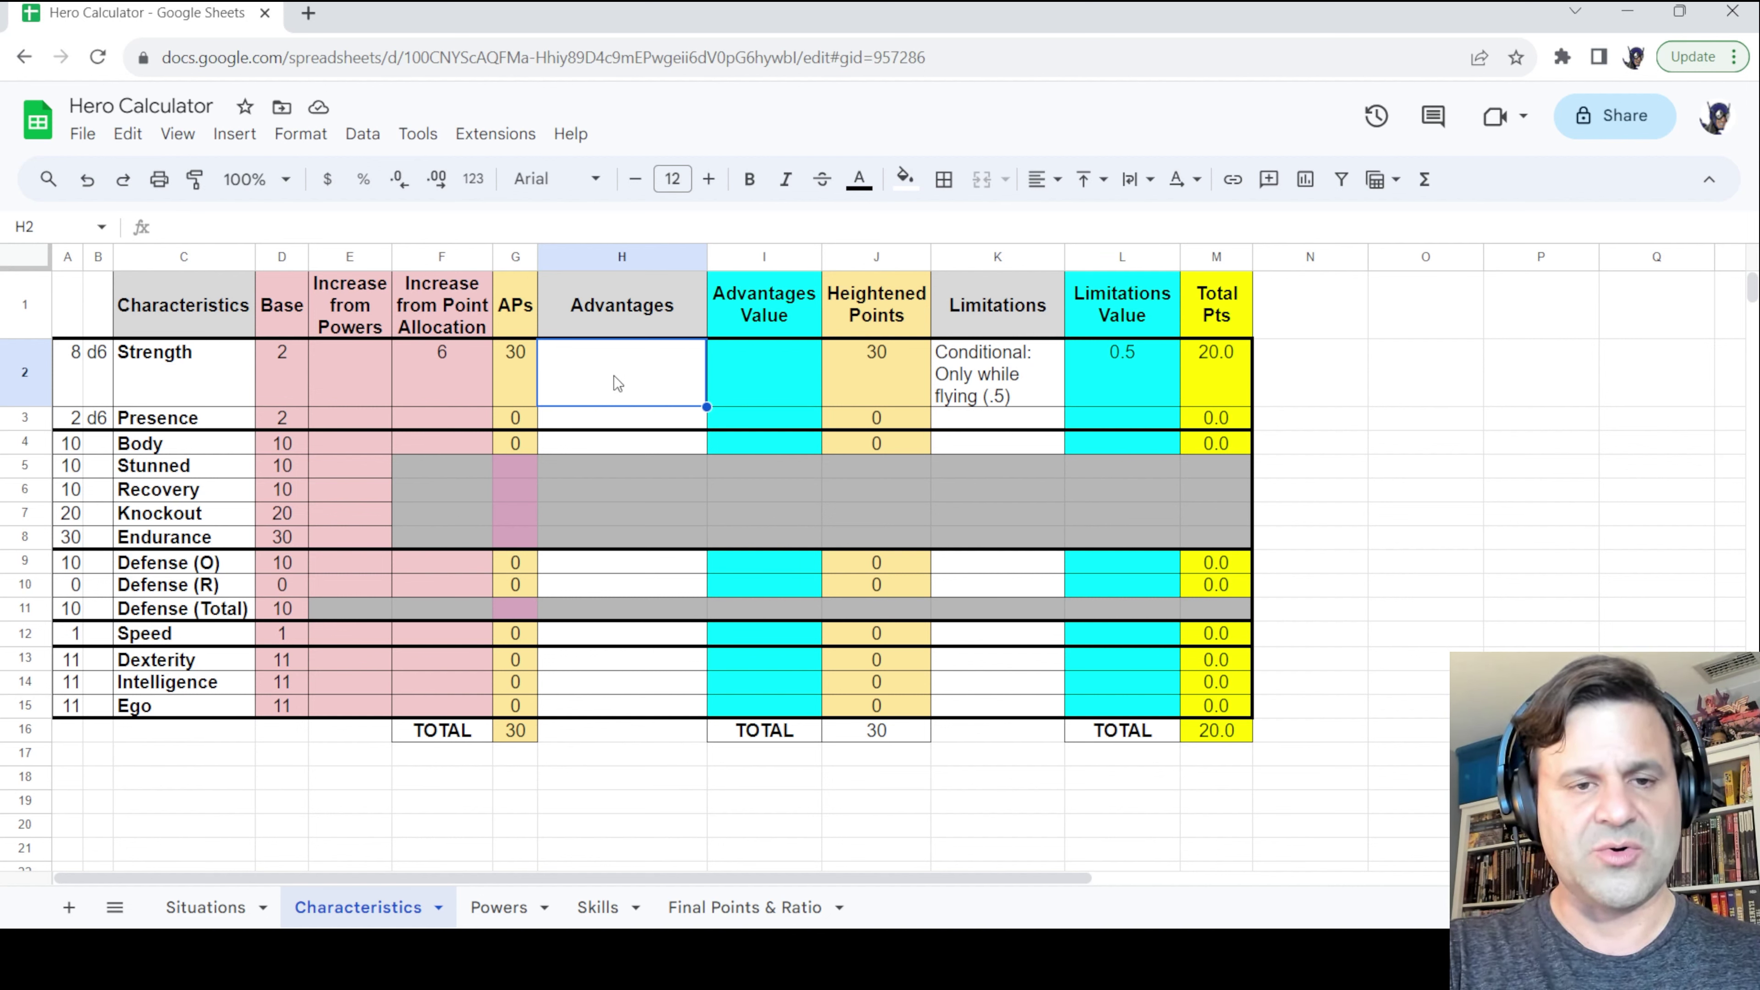
text(No Endurance Cost (1))
key(Return)
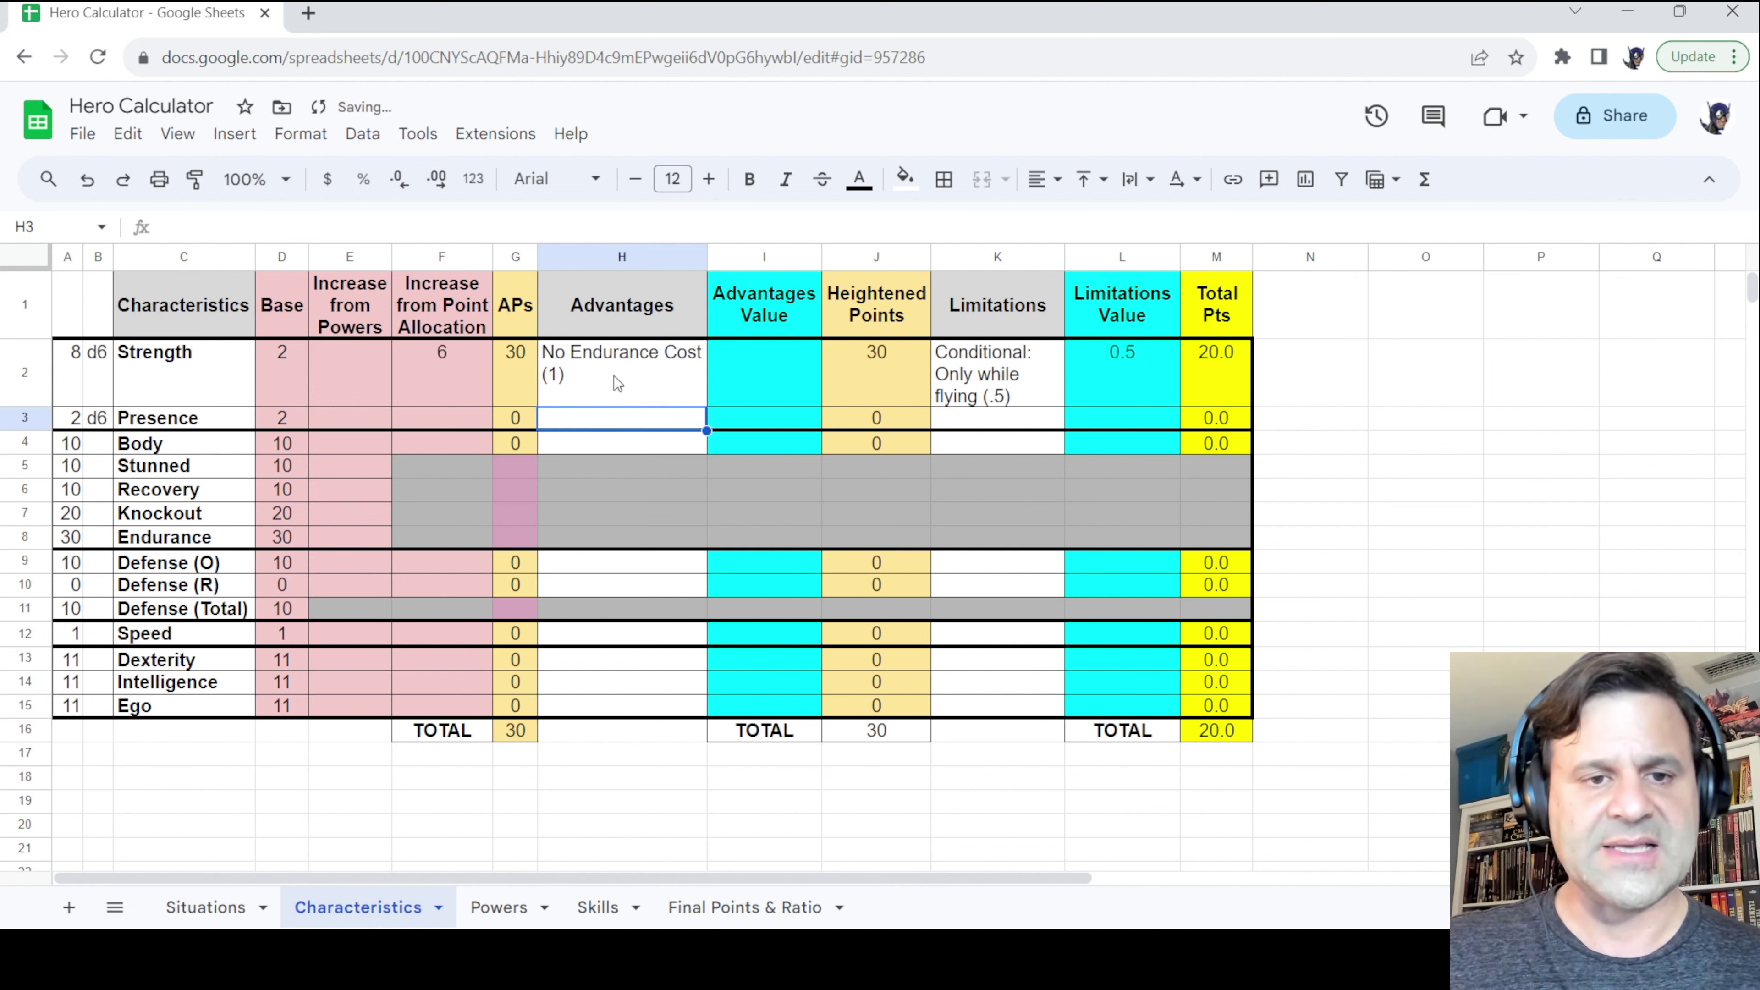
click(774, 372)
text(1)
key(Return)
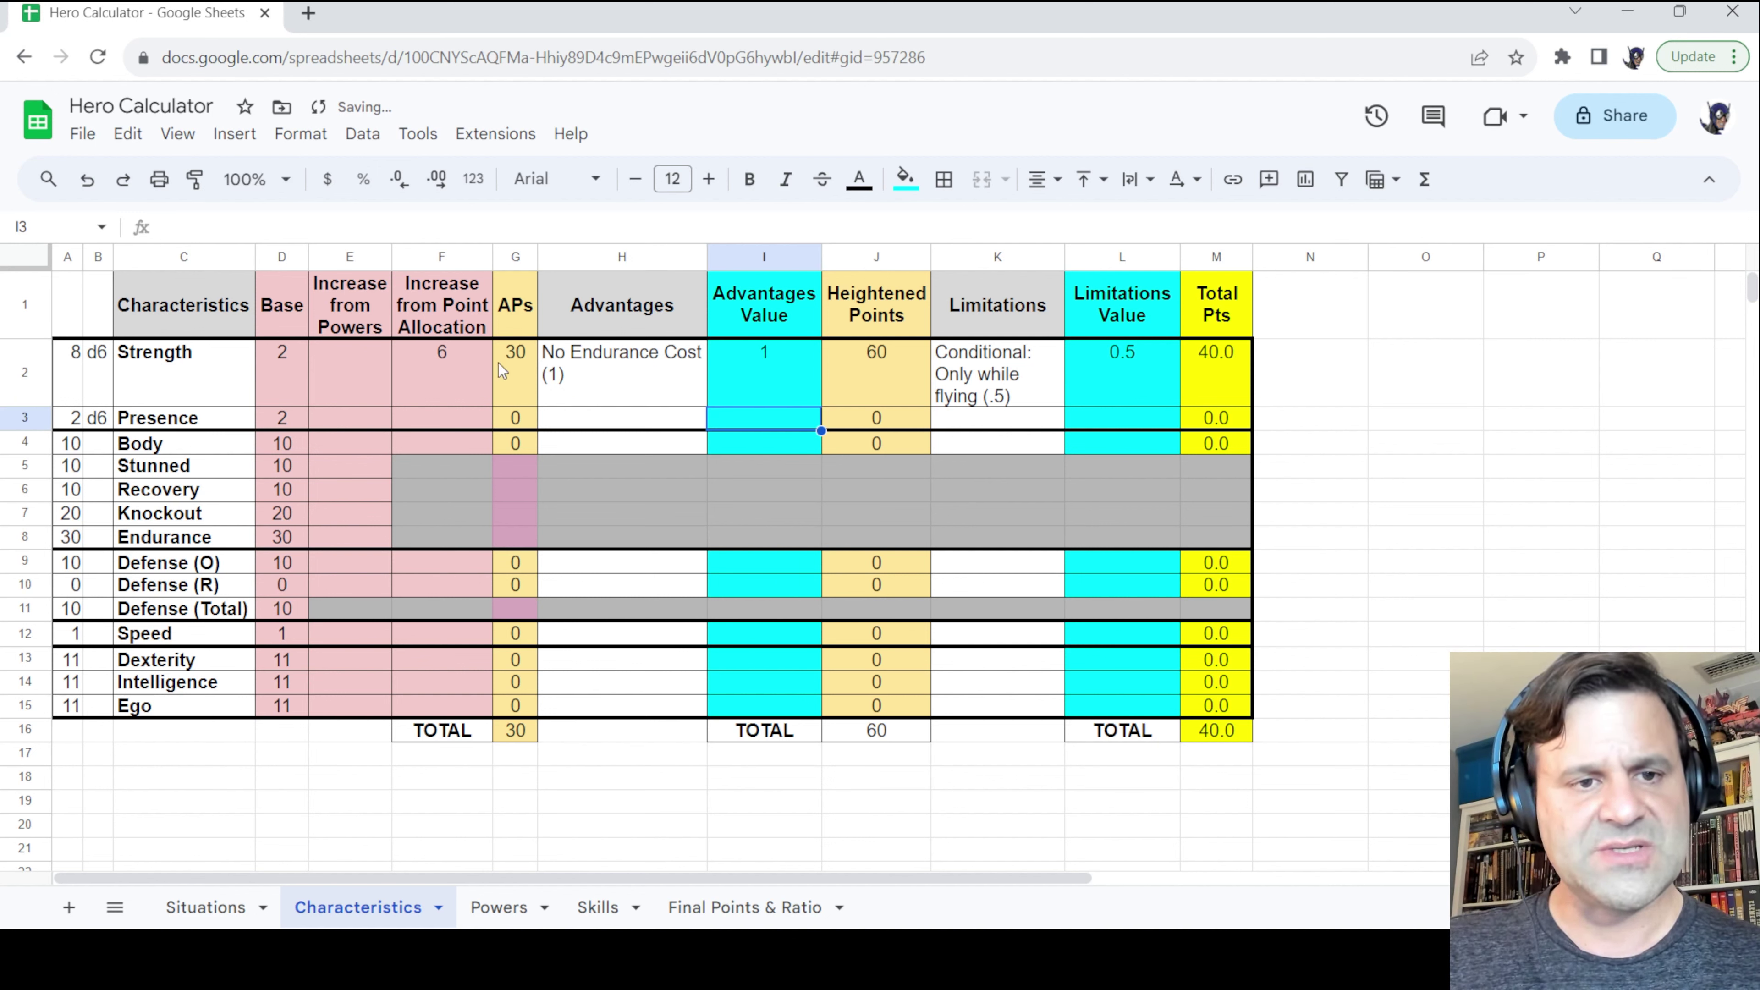
Step: Examine the Strength row cell by cell, from the point allocation increase through the APs and heightened points formulas to the total points
click(444, 364)
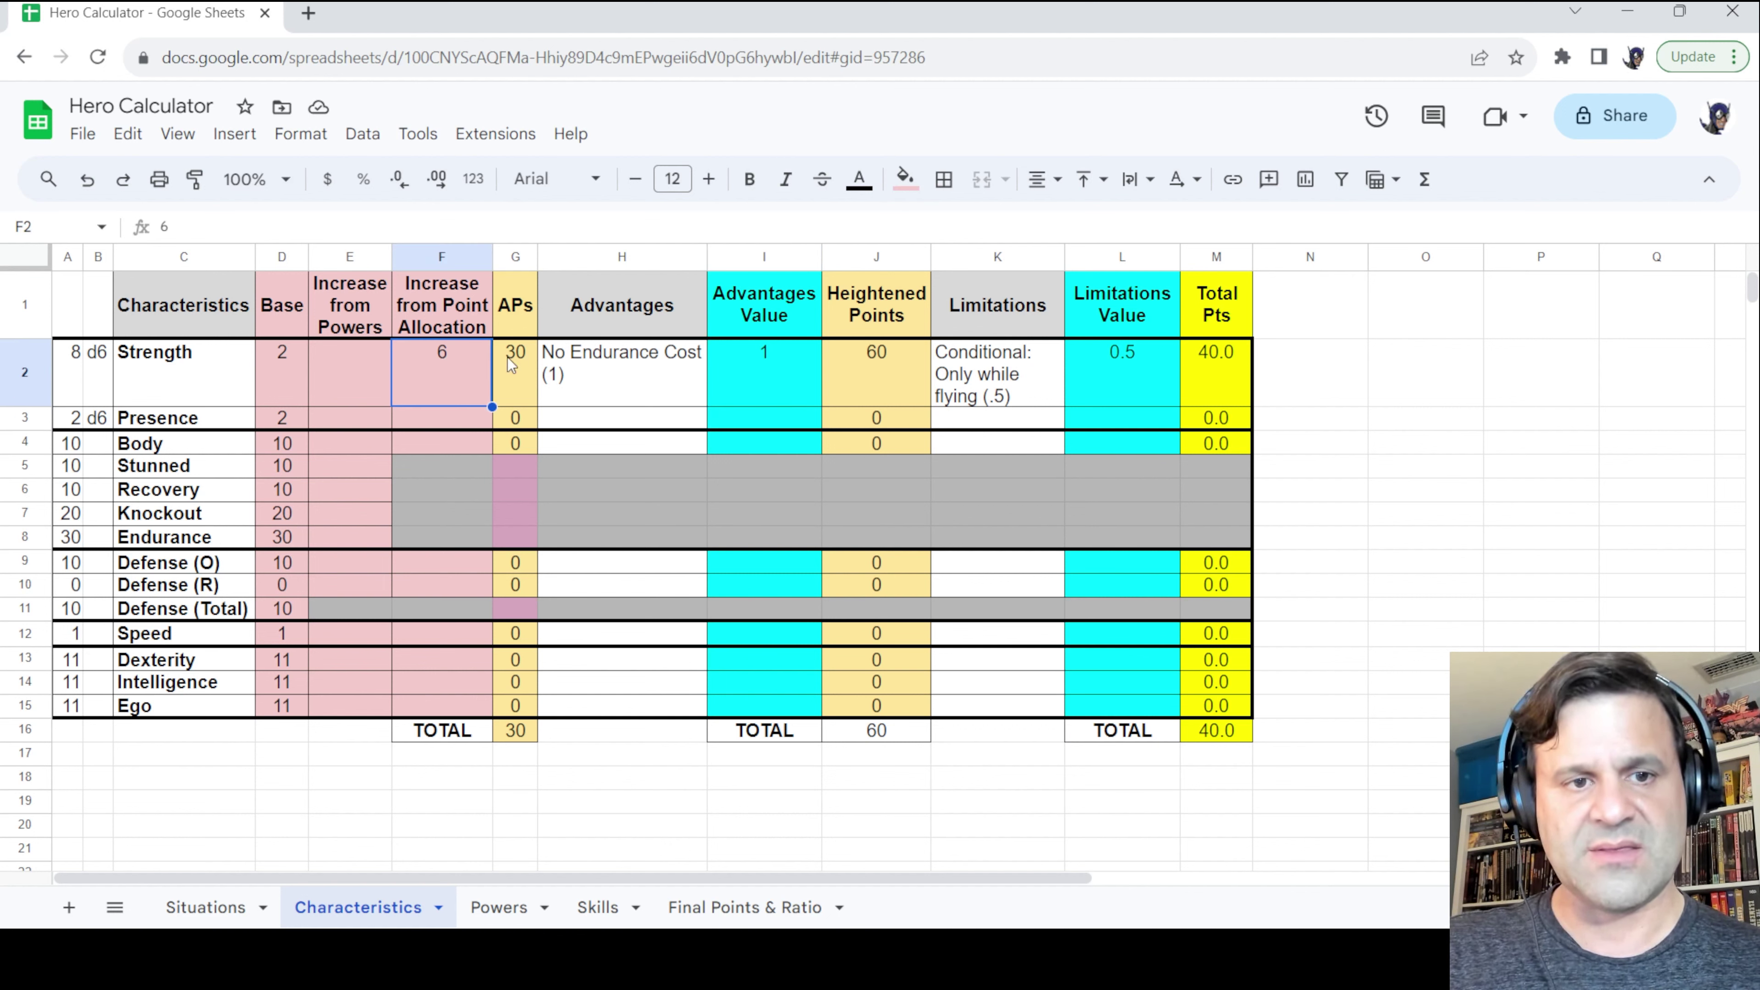
click(521, 364)
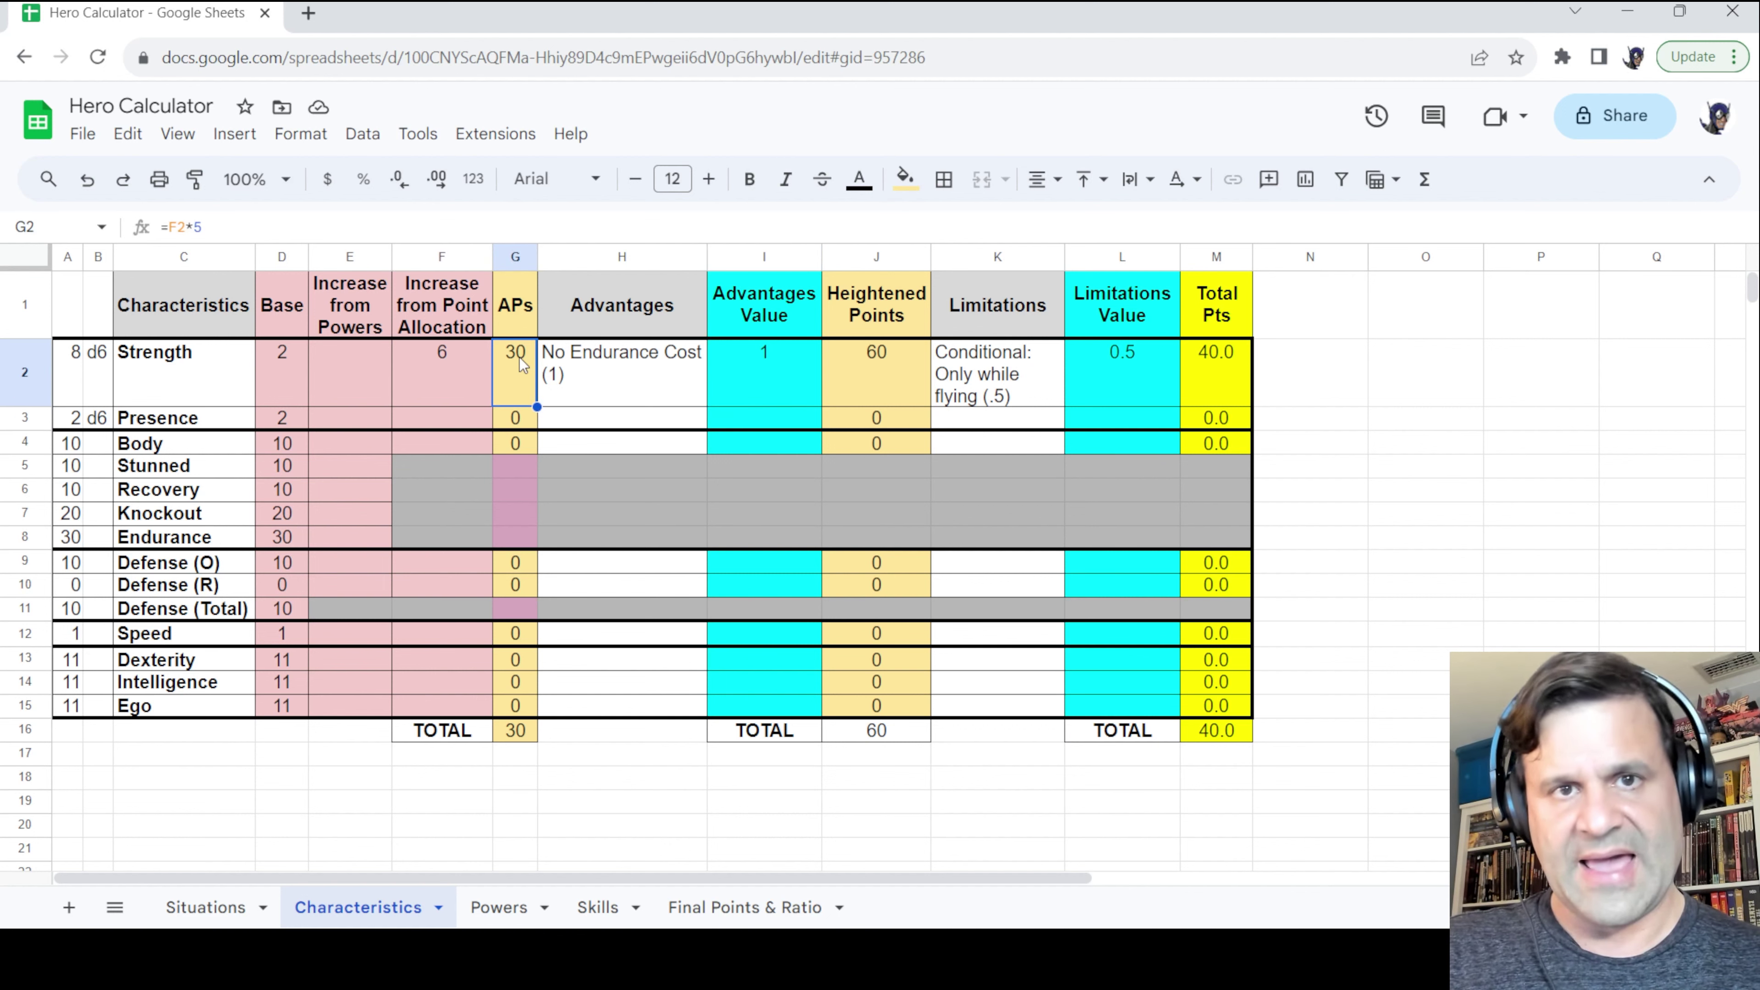
click(589, 356)
click(758, 362)
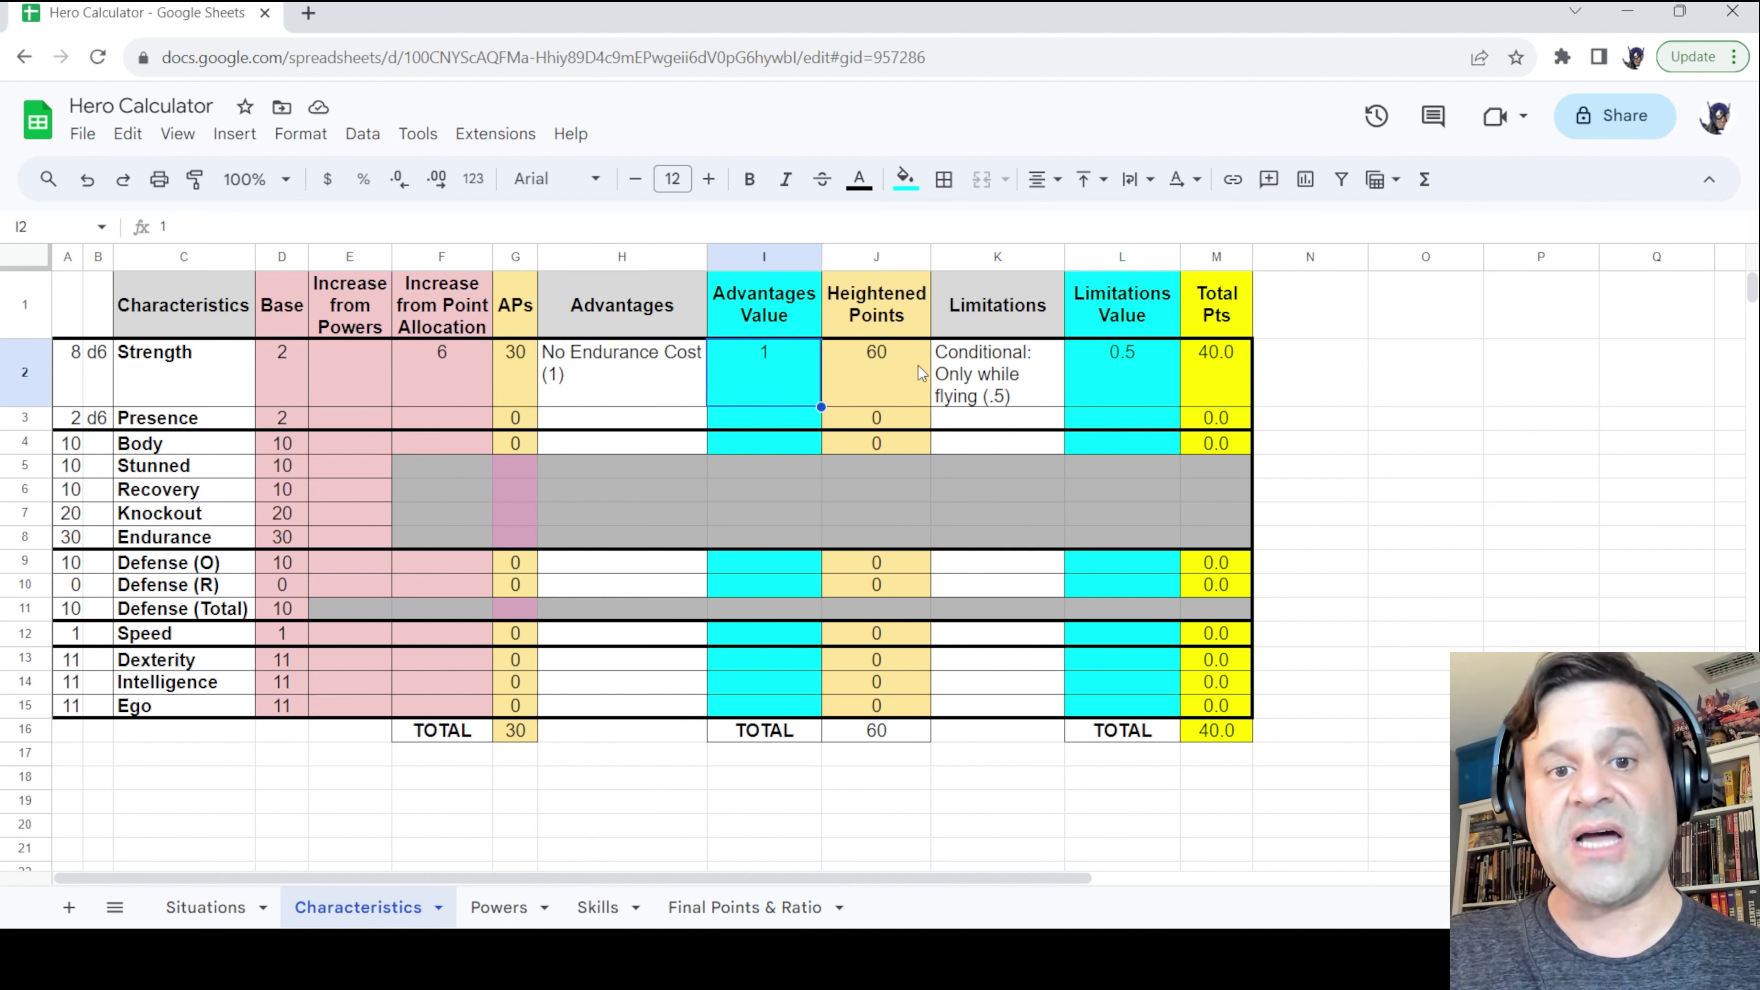
click(883, 351)
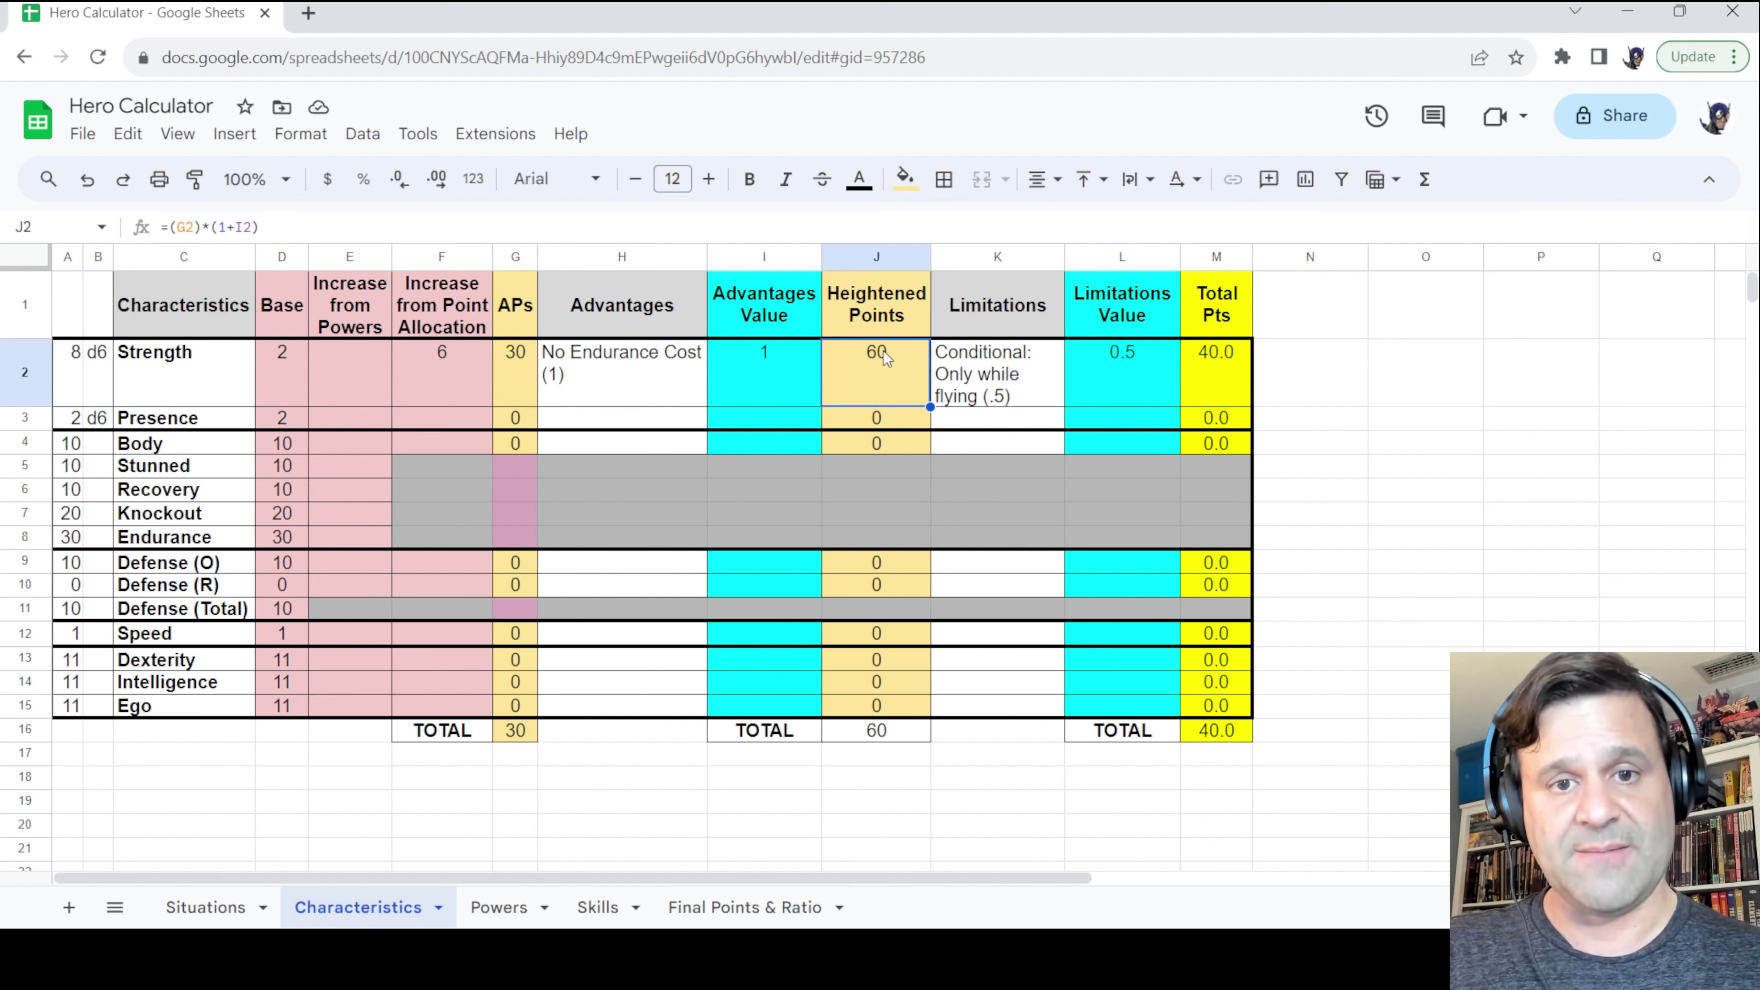
click(985, 365)
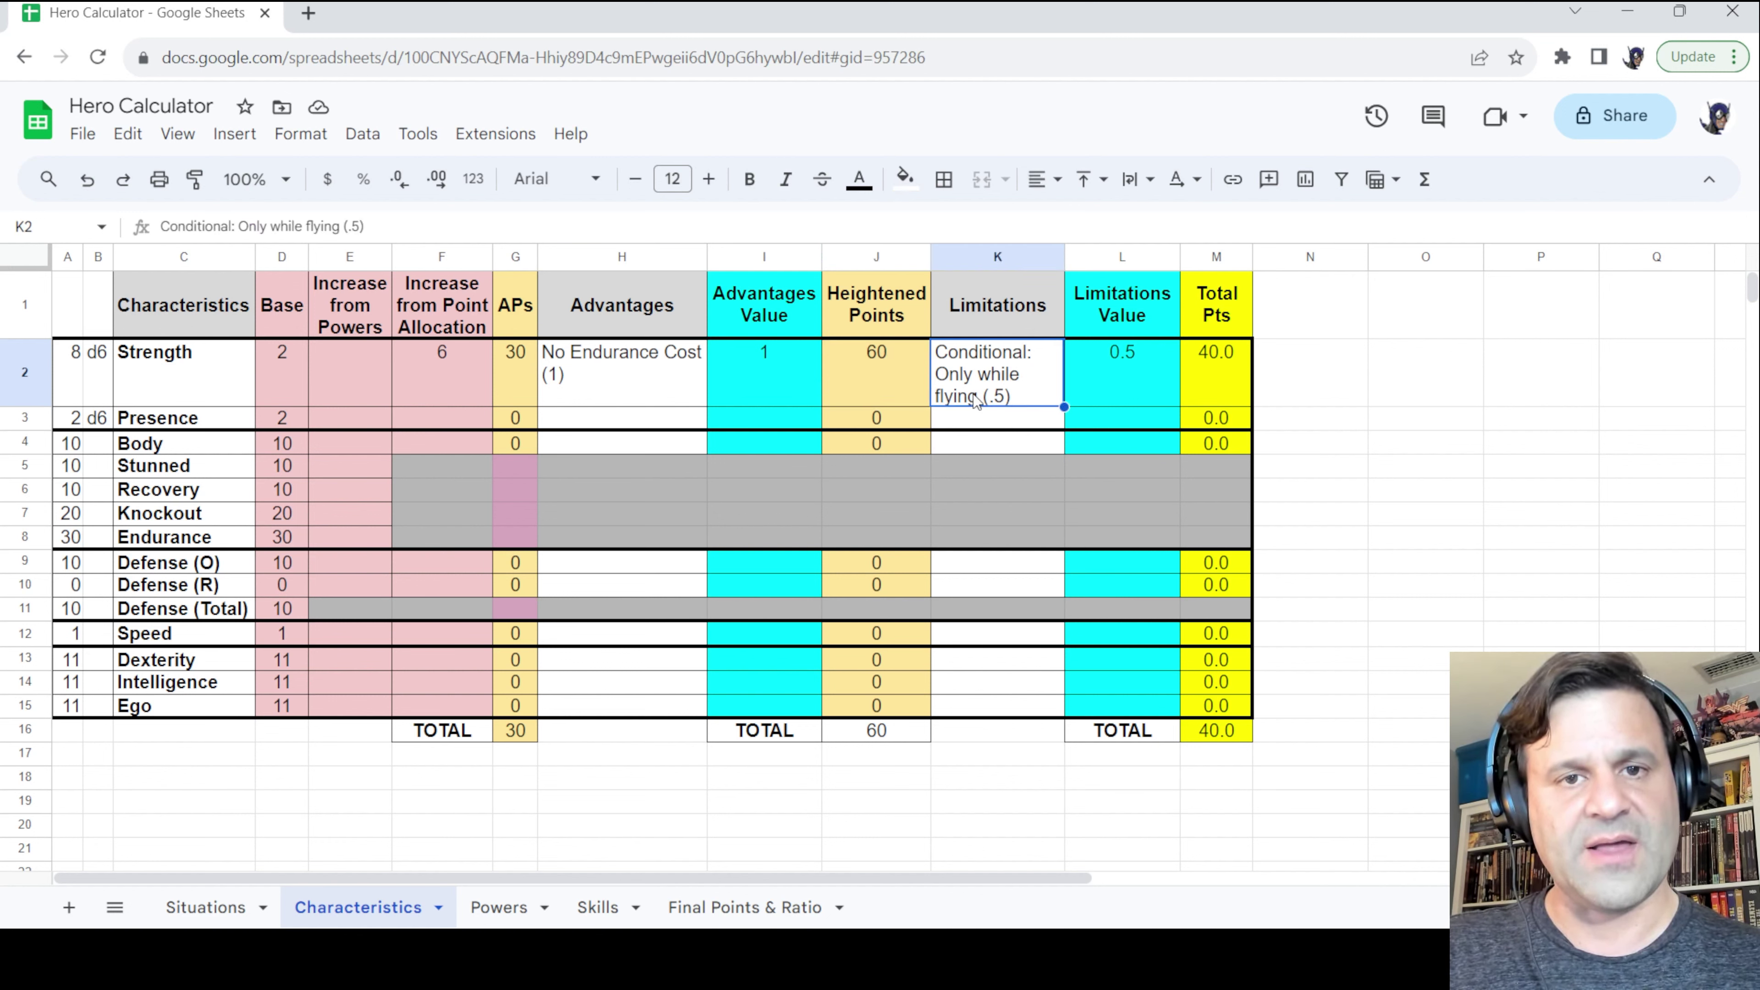
click(1130, 364)
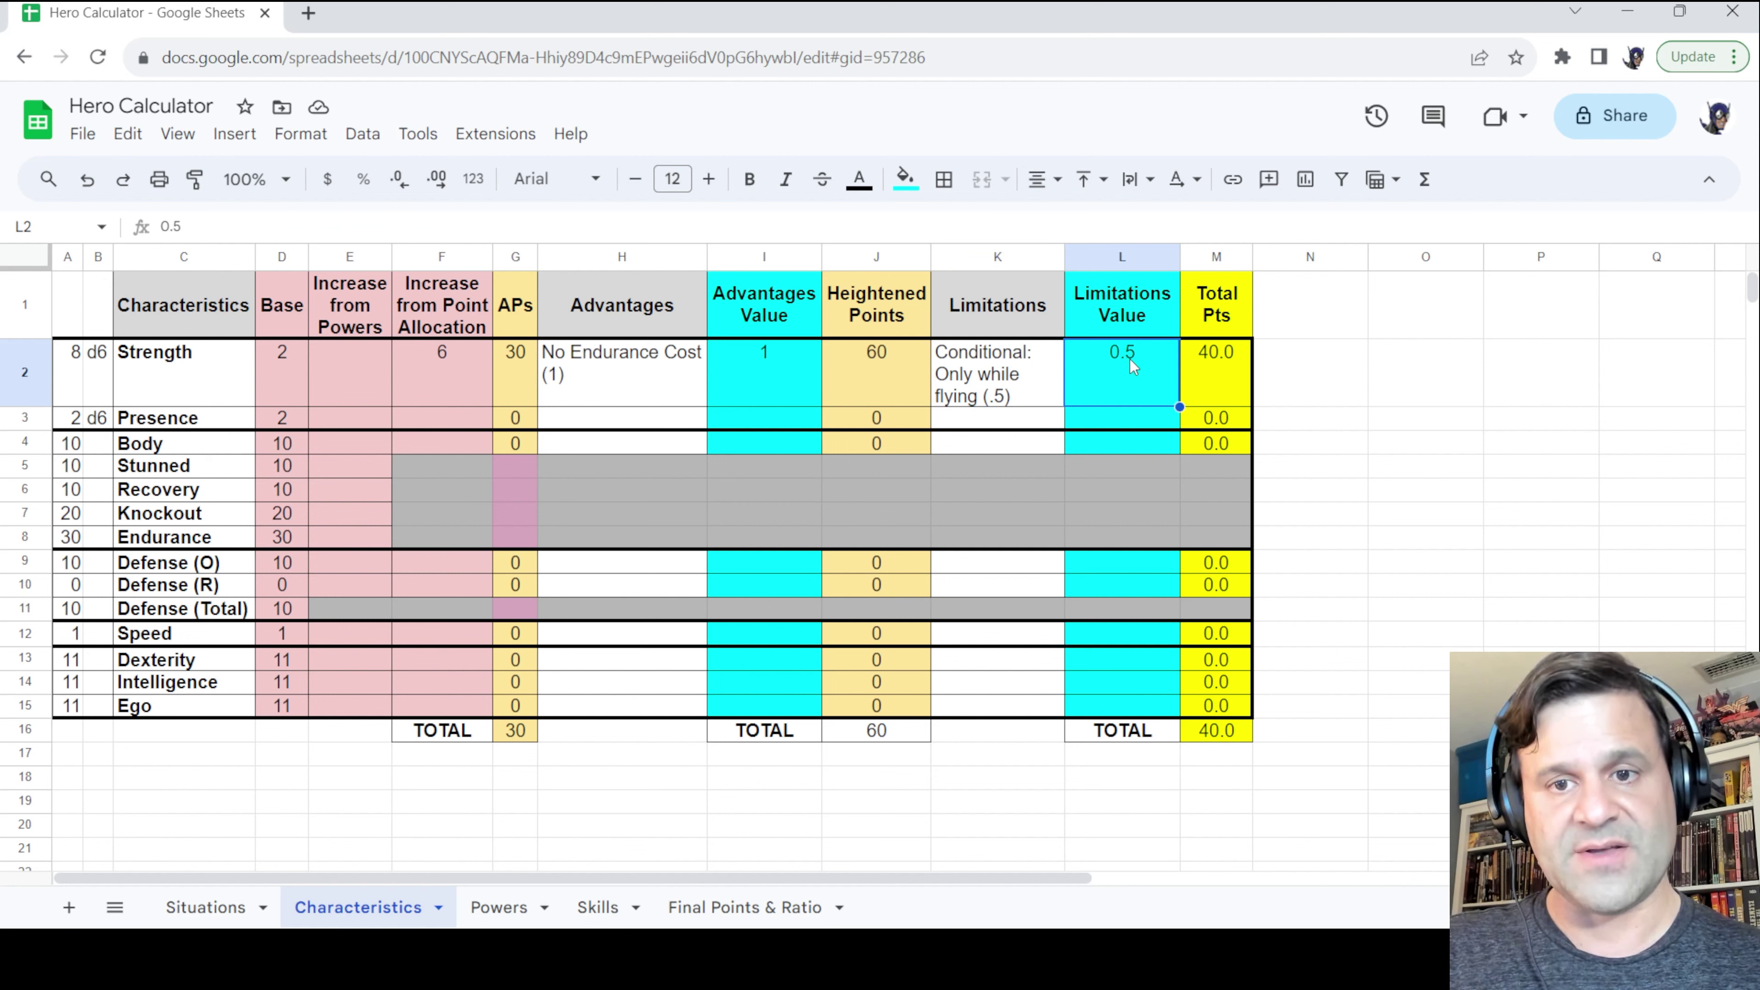
click(1213, 367)
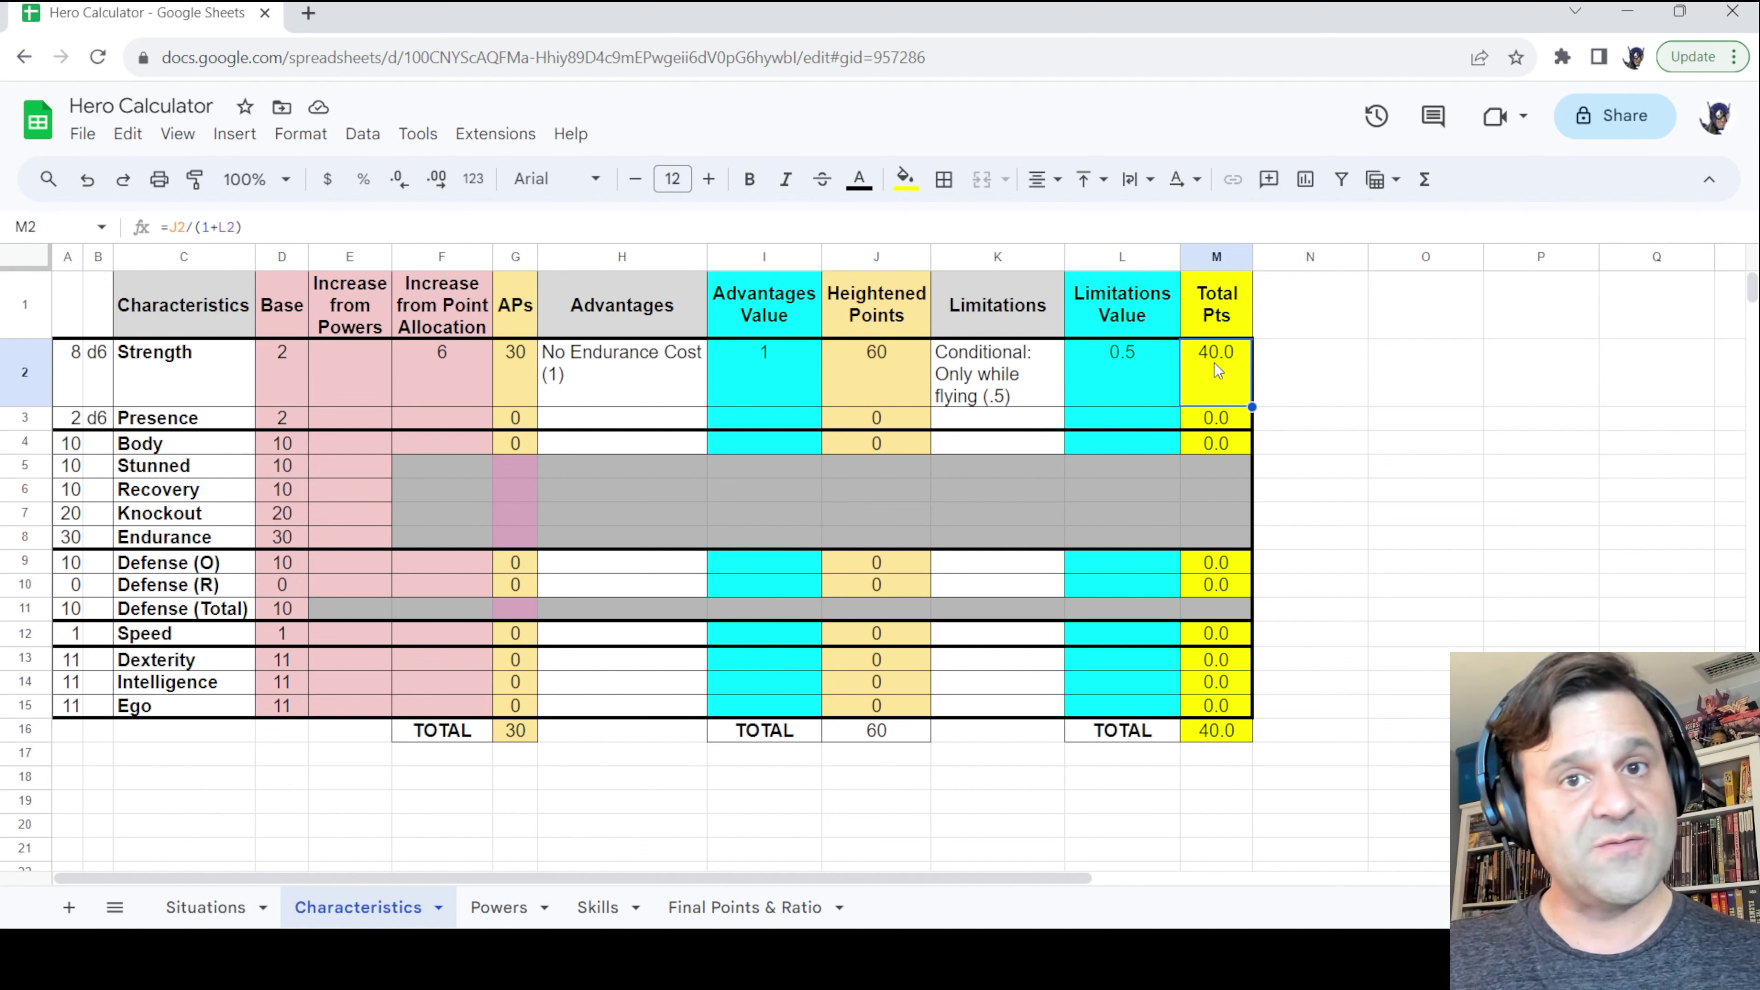